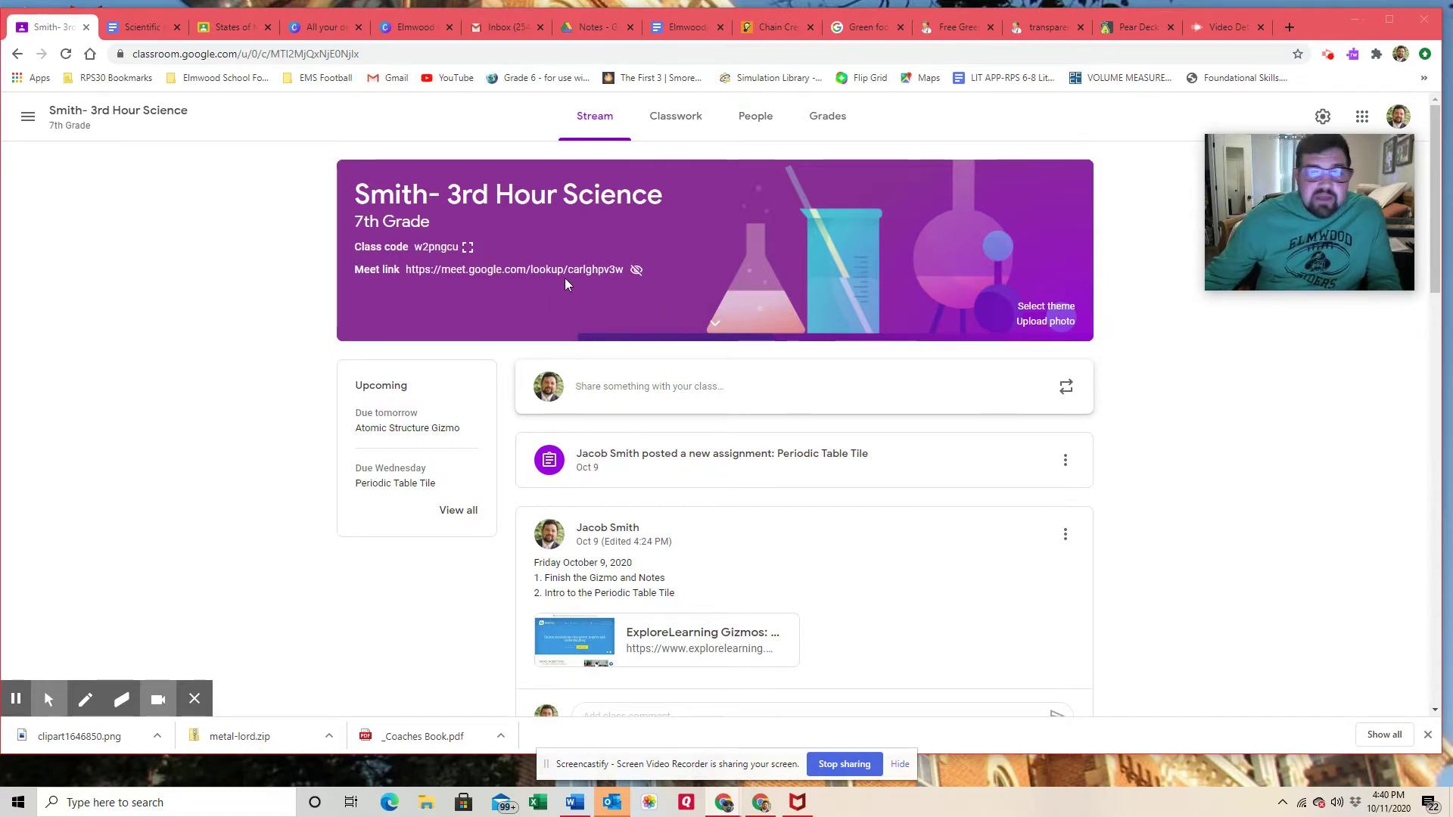
- Expand the Volume Measurement Gizmo assignment under Measurement in Classwork and open its Gizmos link
left_click(674, 122)
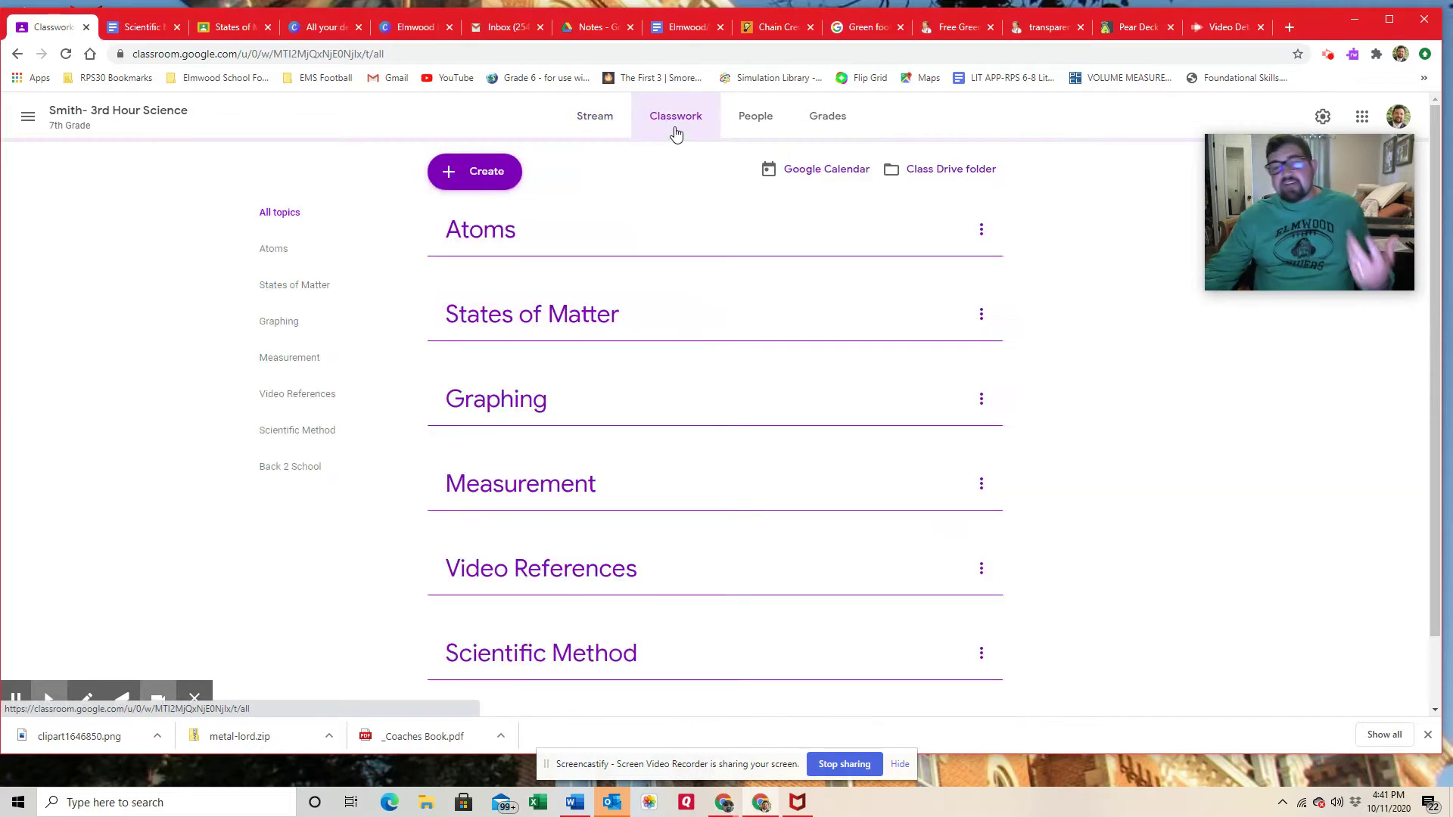
scroll(792, 384, "down", 2)
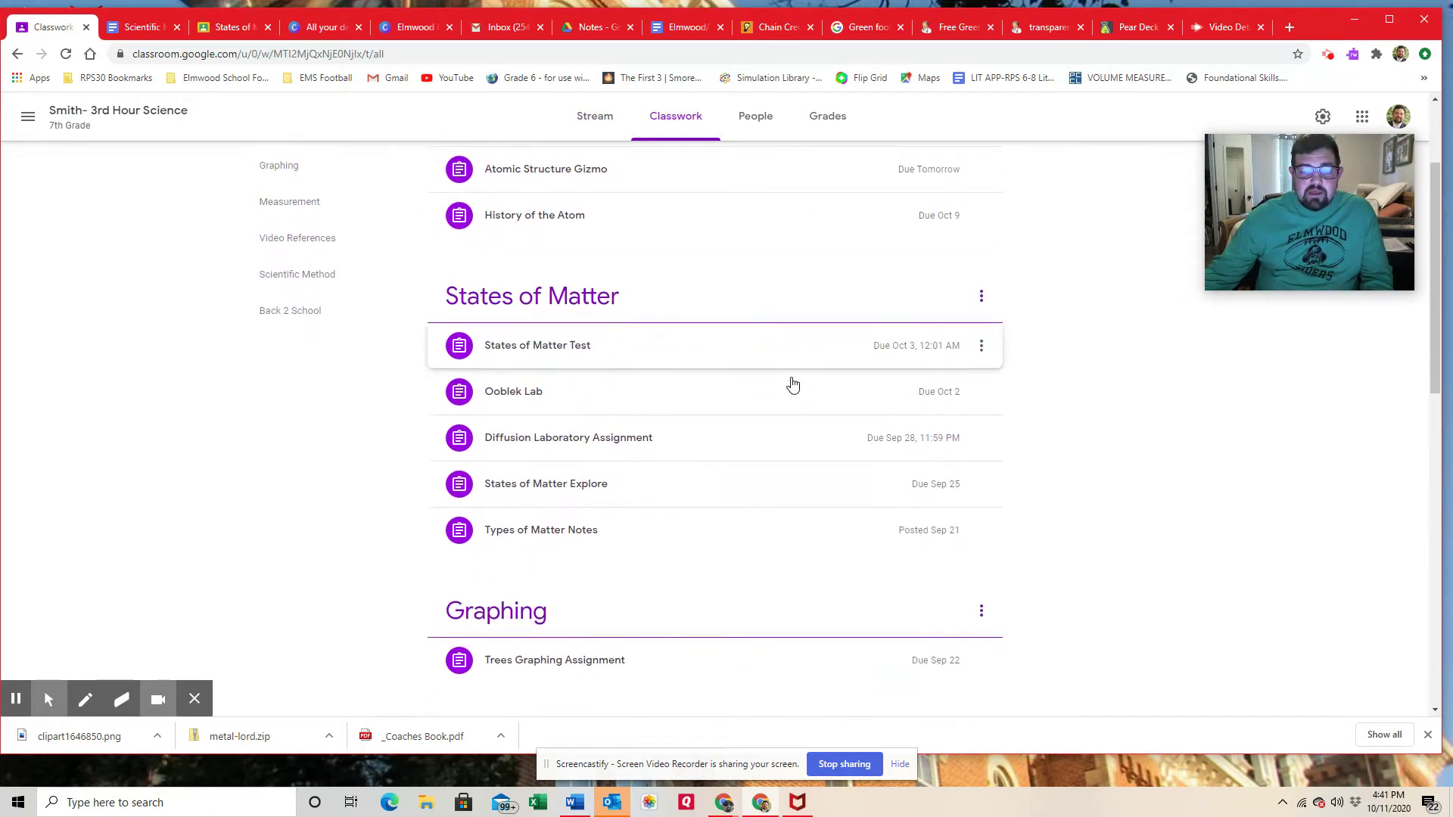
scroll(793, 384, "down", 7)
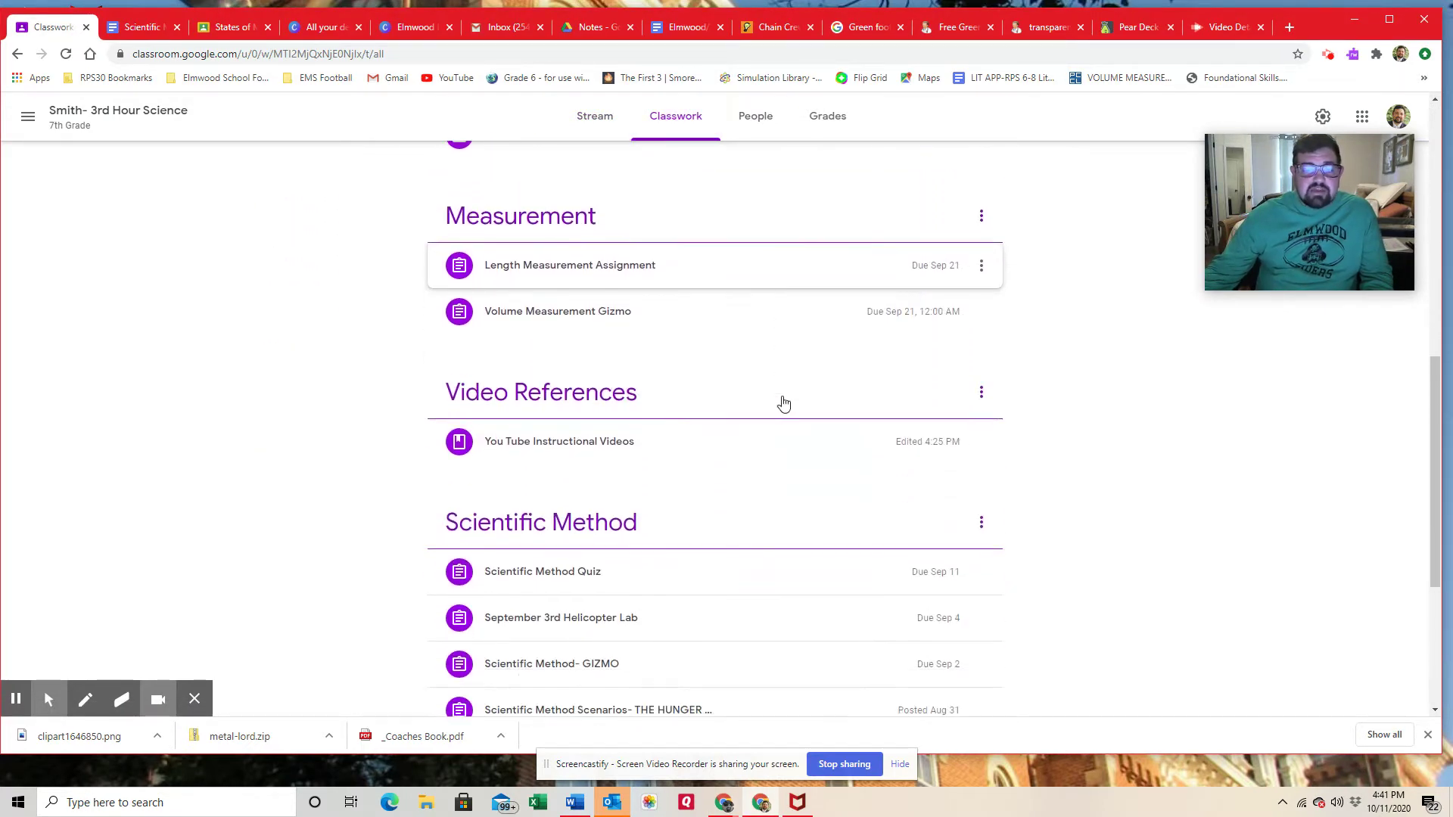
scroll(783, 403, "down", 1)
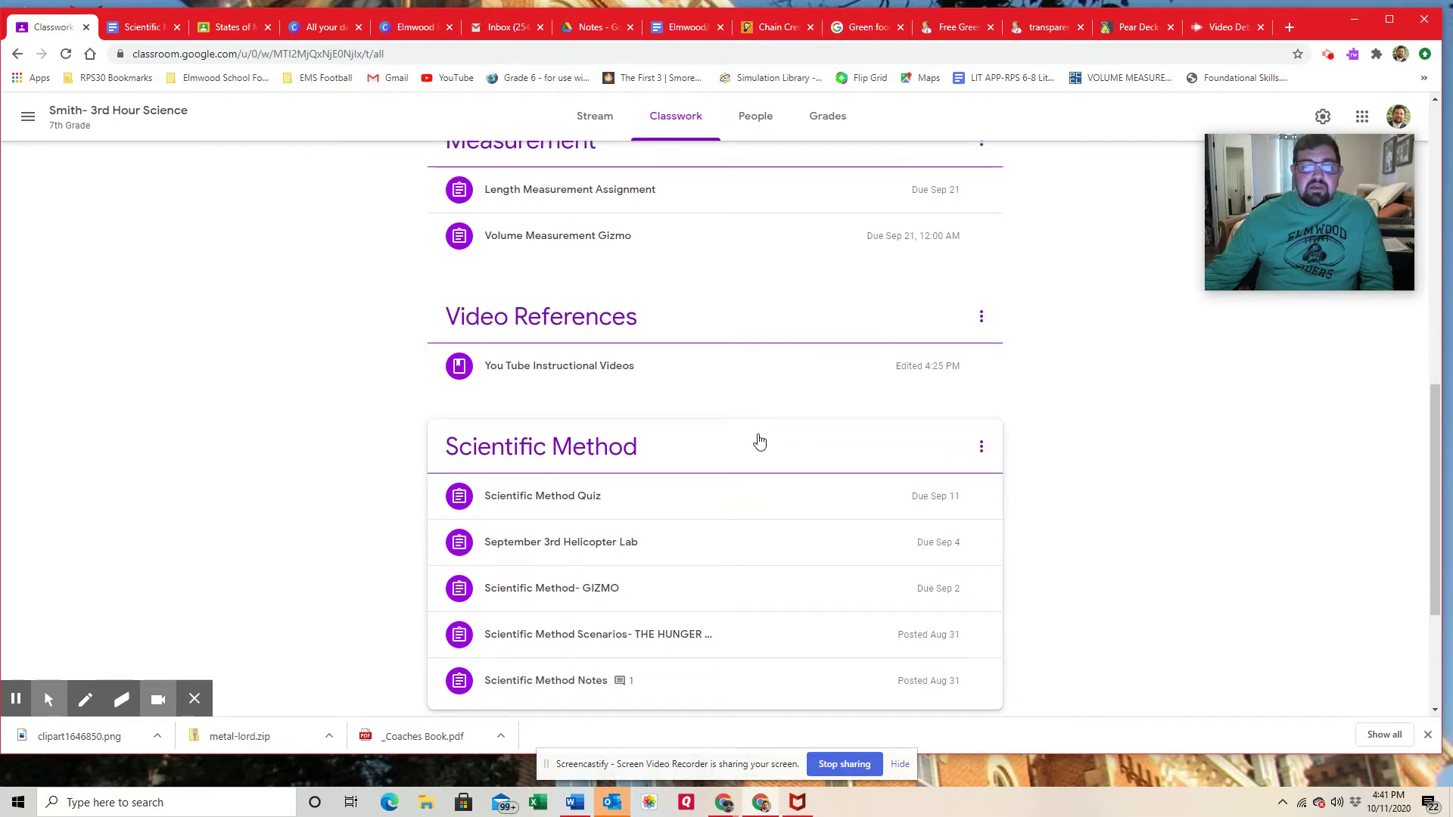
scroll(753, 438, "up", 2)
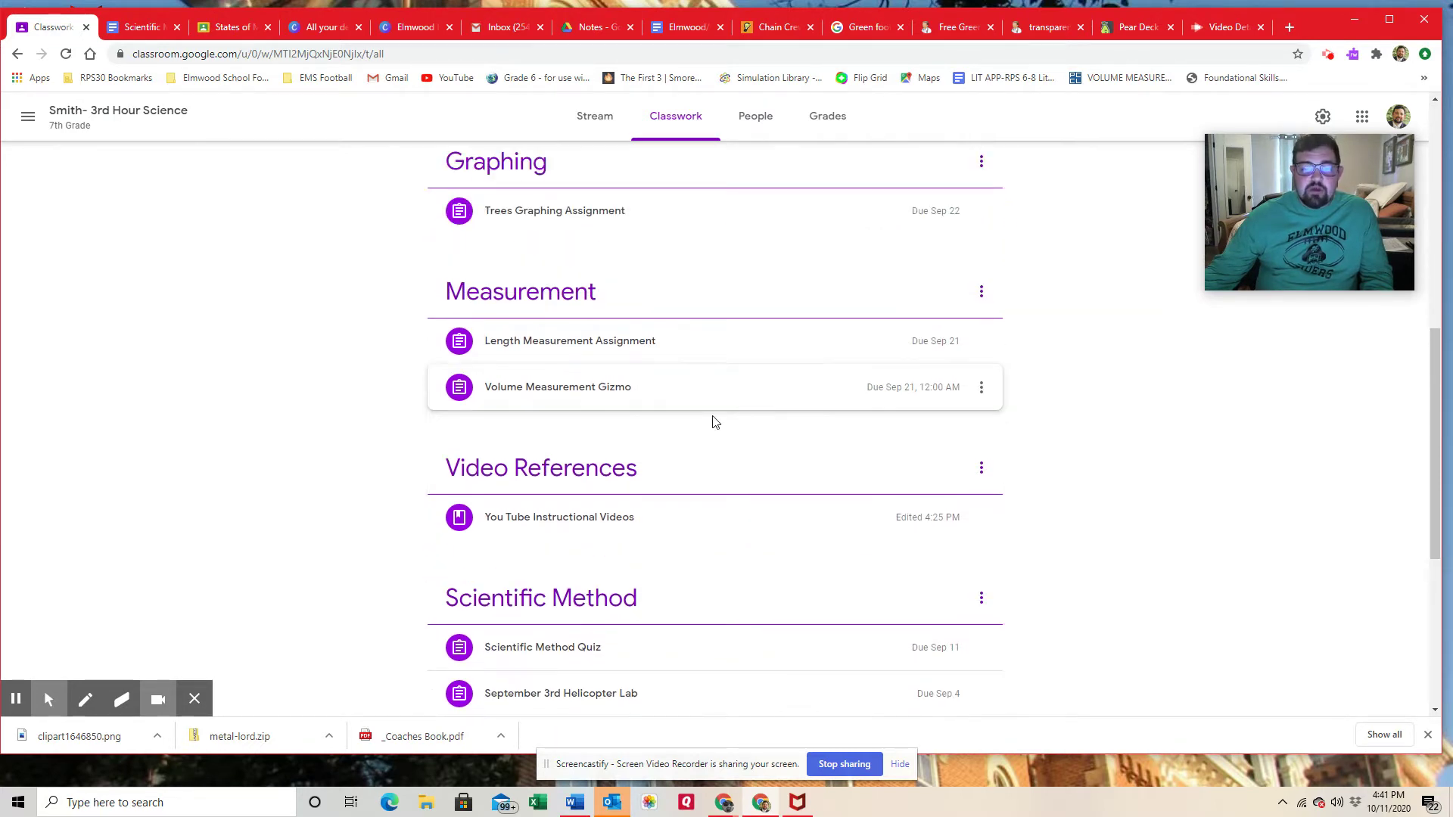
left_click(650, 398)
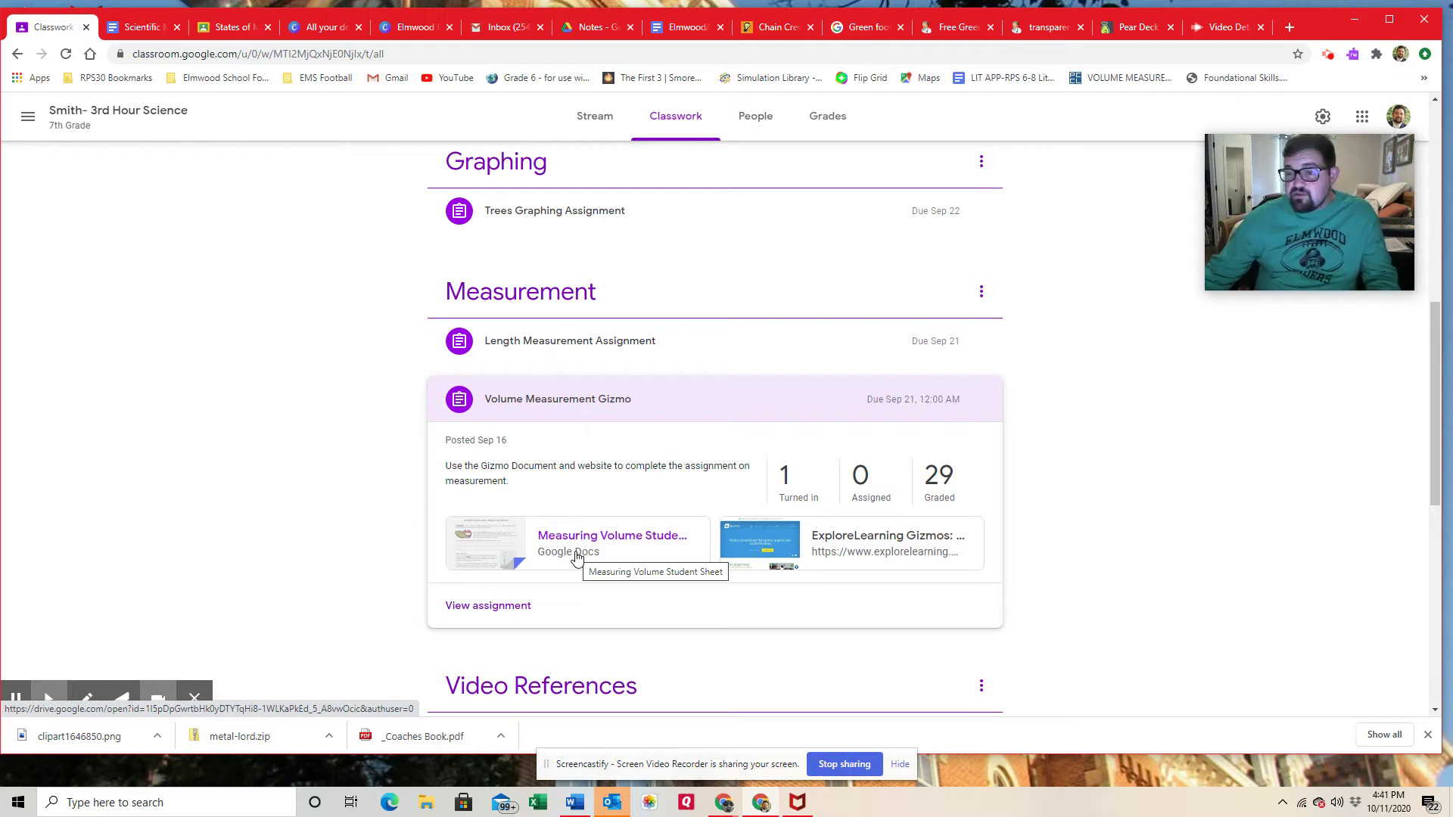
left_click(831, 553)
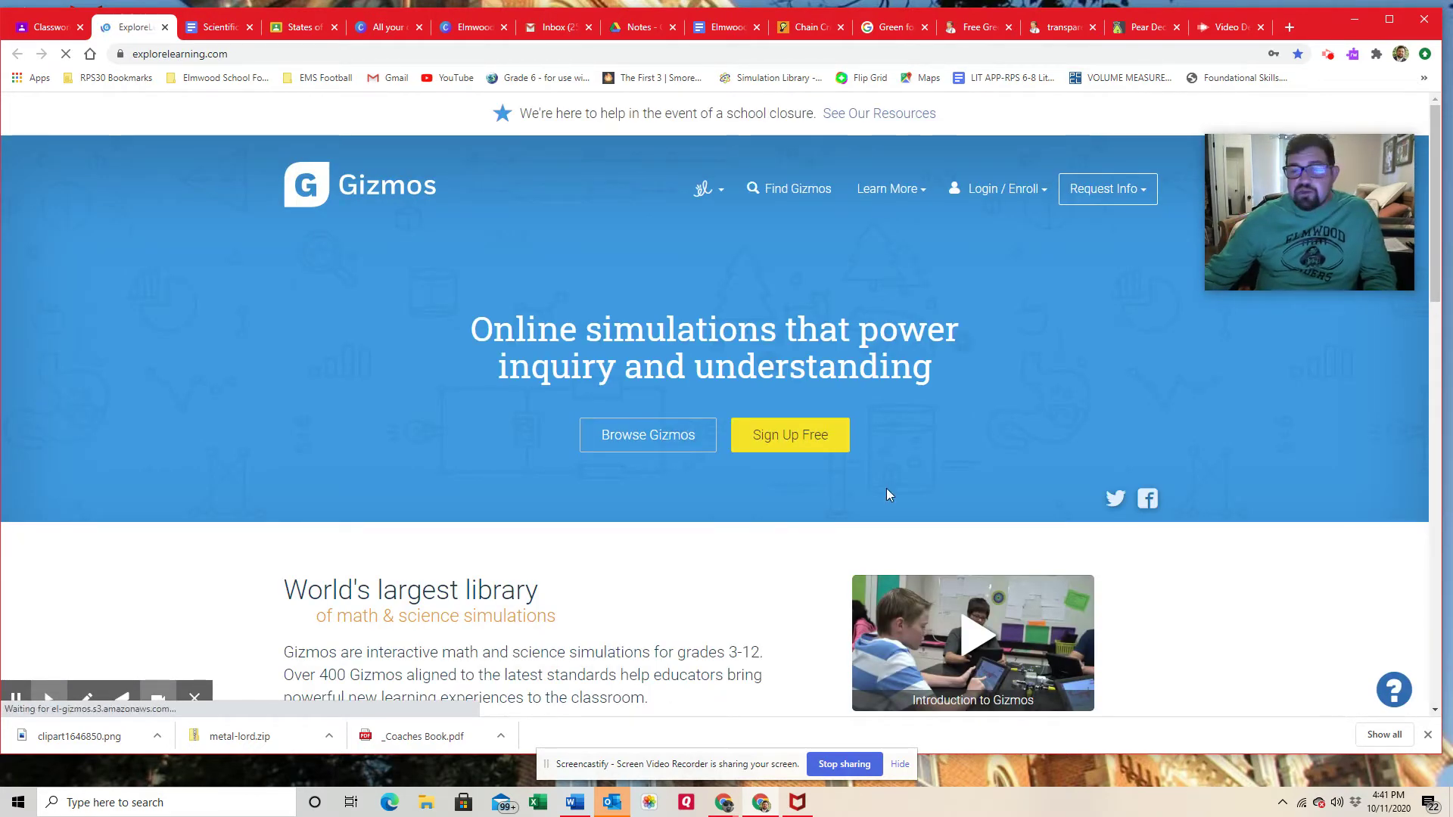
- Log in to the Gizmos teacher account with the saved credentials
left_click(997, 189)
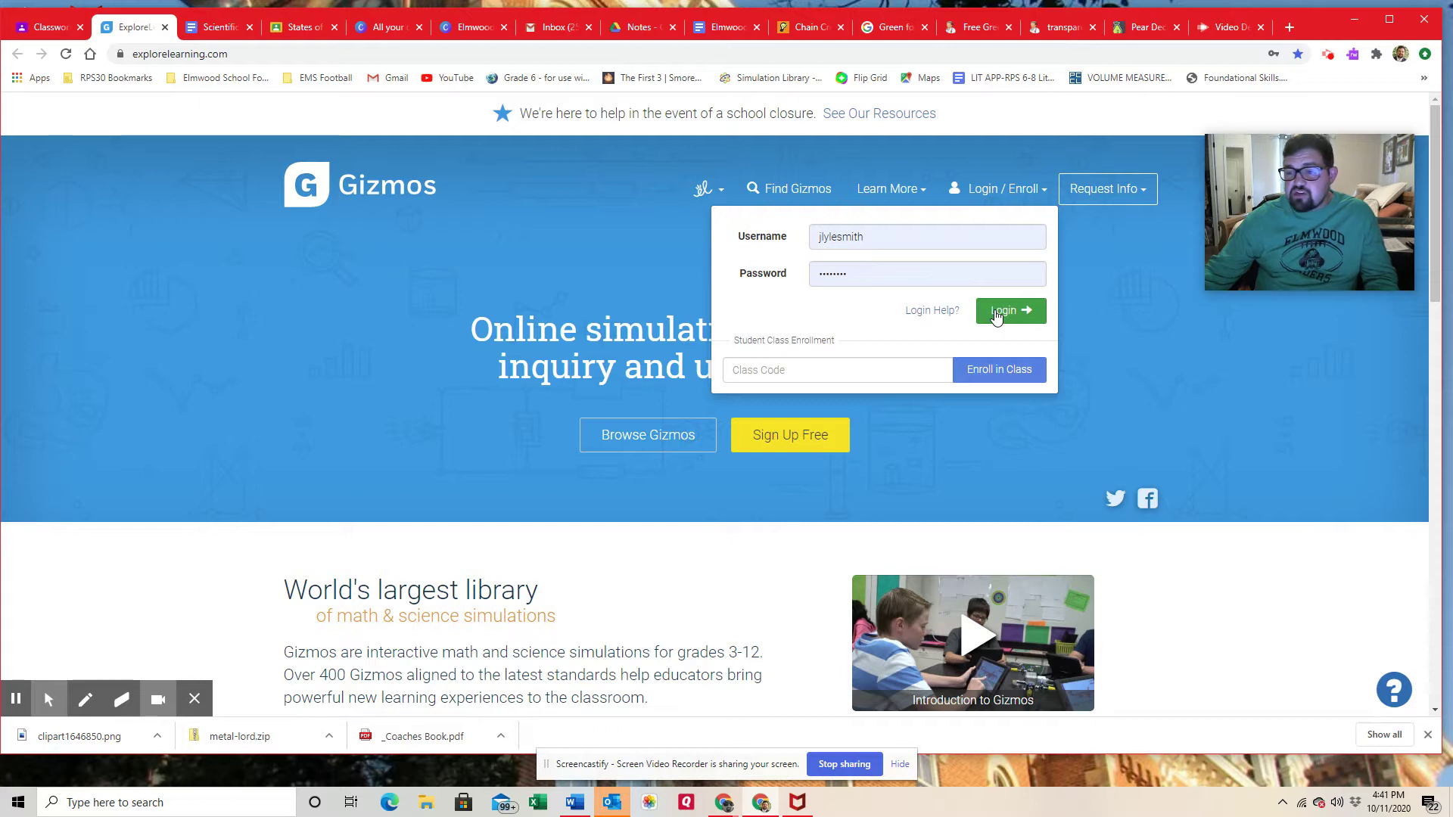
left_click(997, 316)
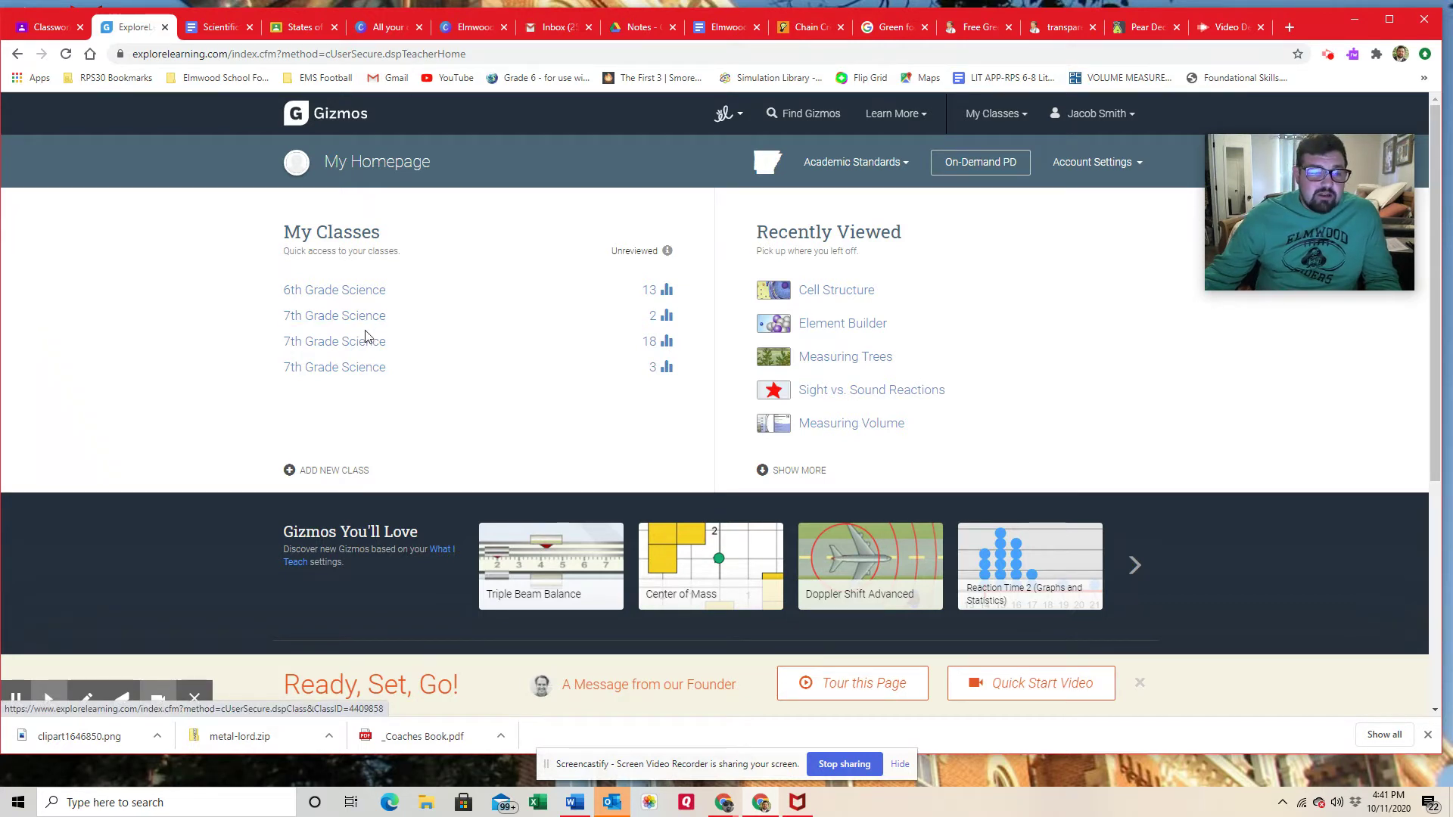
- Open the 7th Grade Science class and launch the Measuring Volume Gizmo
left_click(373, 344)
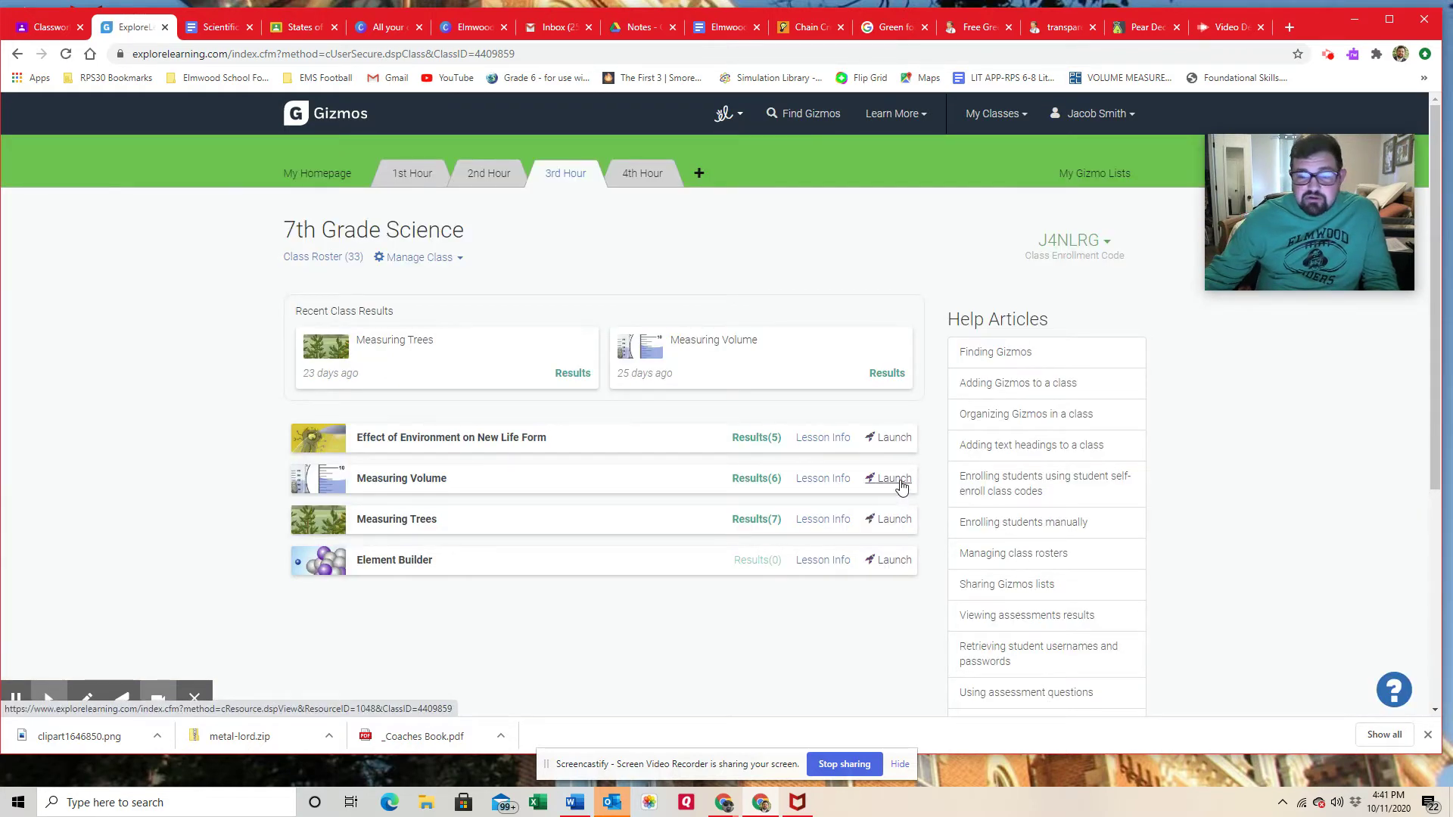
left_click(893, 479)
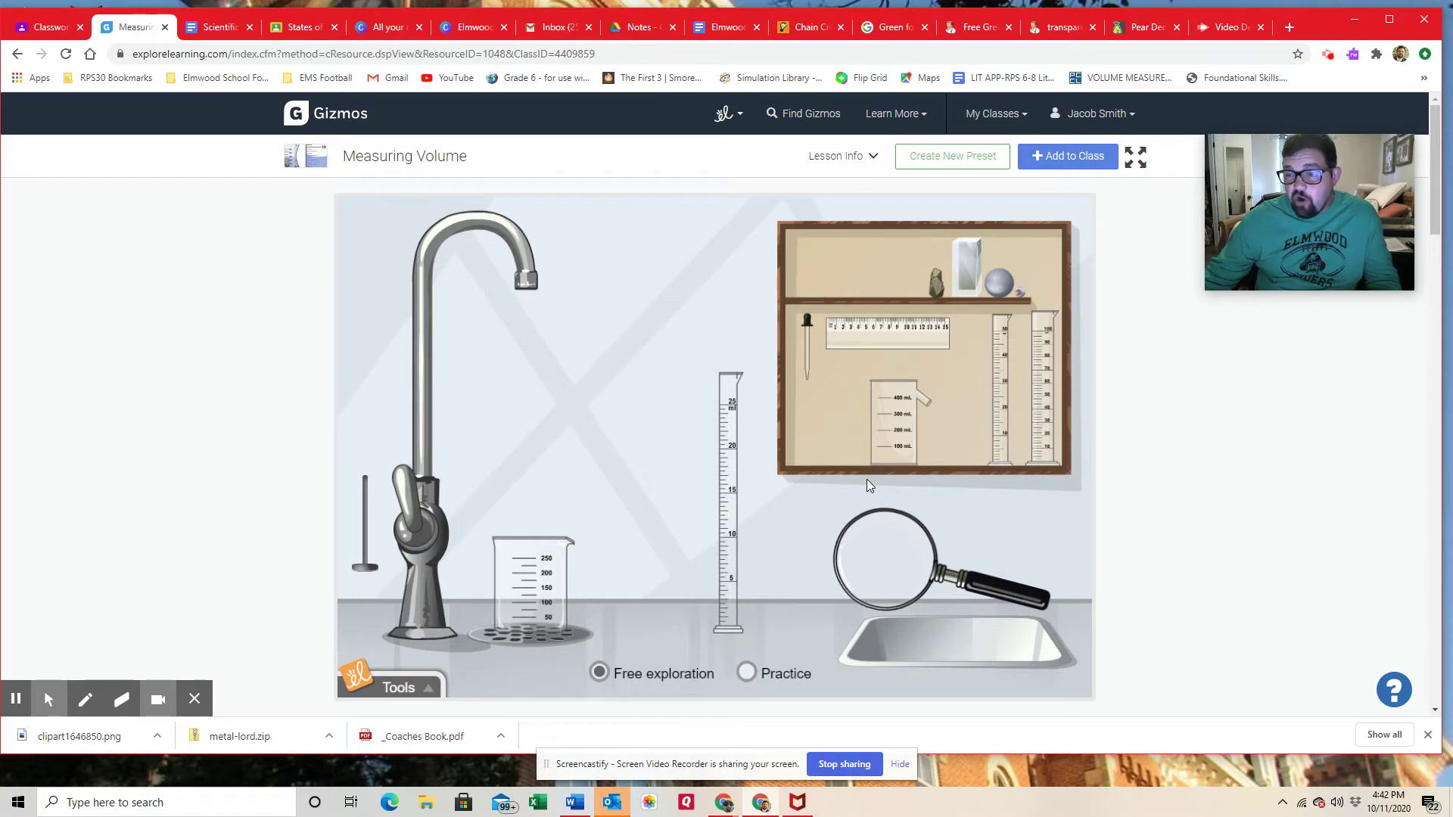
- Hold the dropper above the graduated cylinder, then return it to the shelf
left_click(807, 352)
left_click_drag(806, 362, 632, 331)
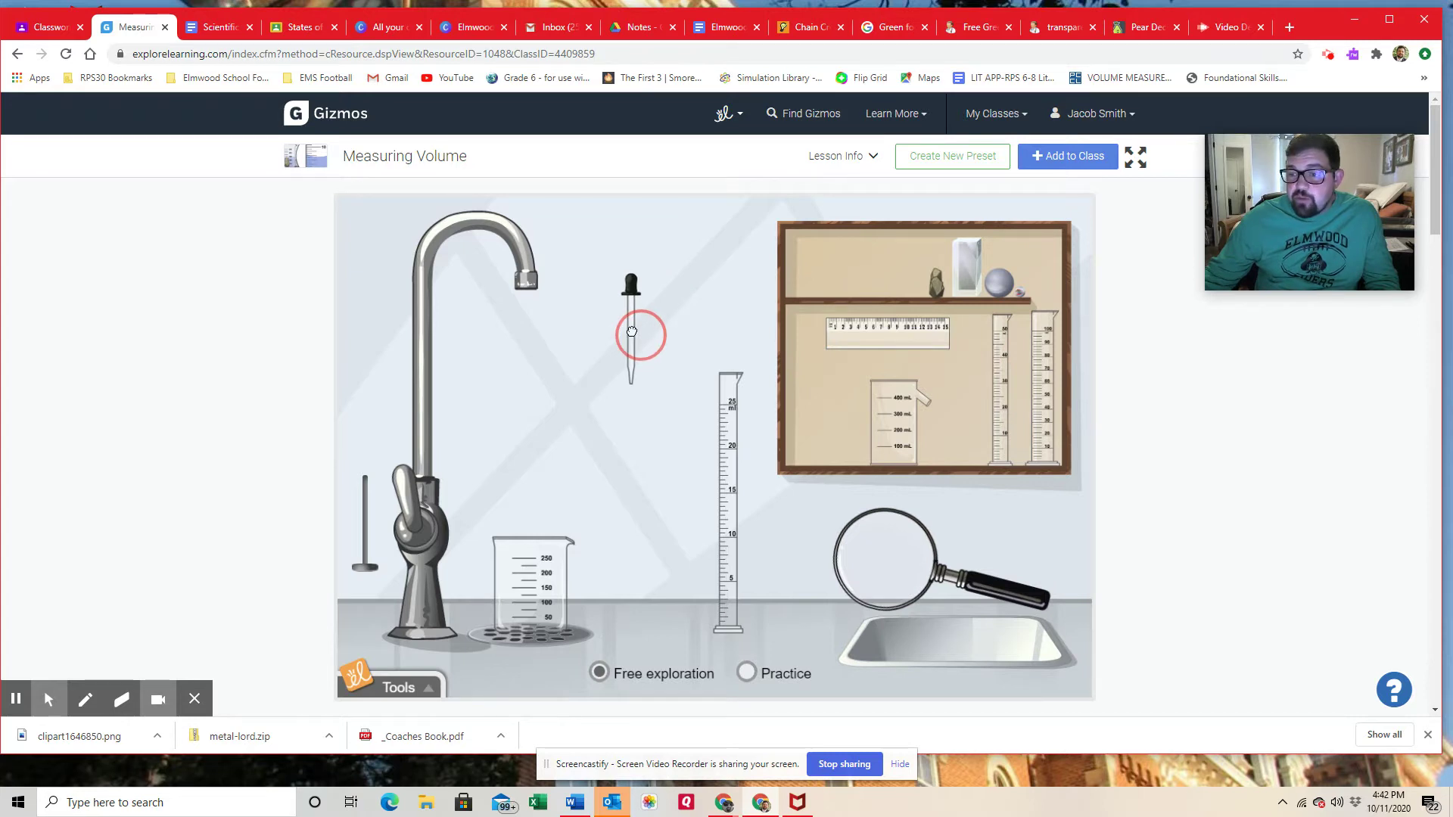
left_click_drag(632, 331, 830, 378)
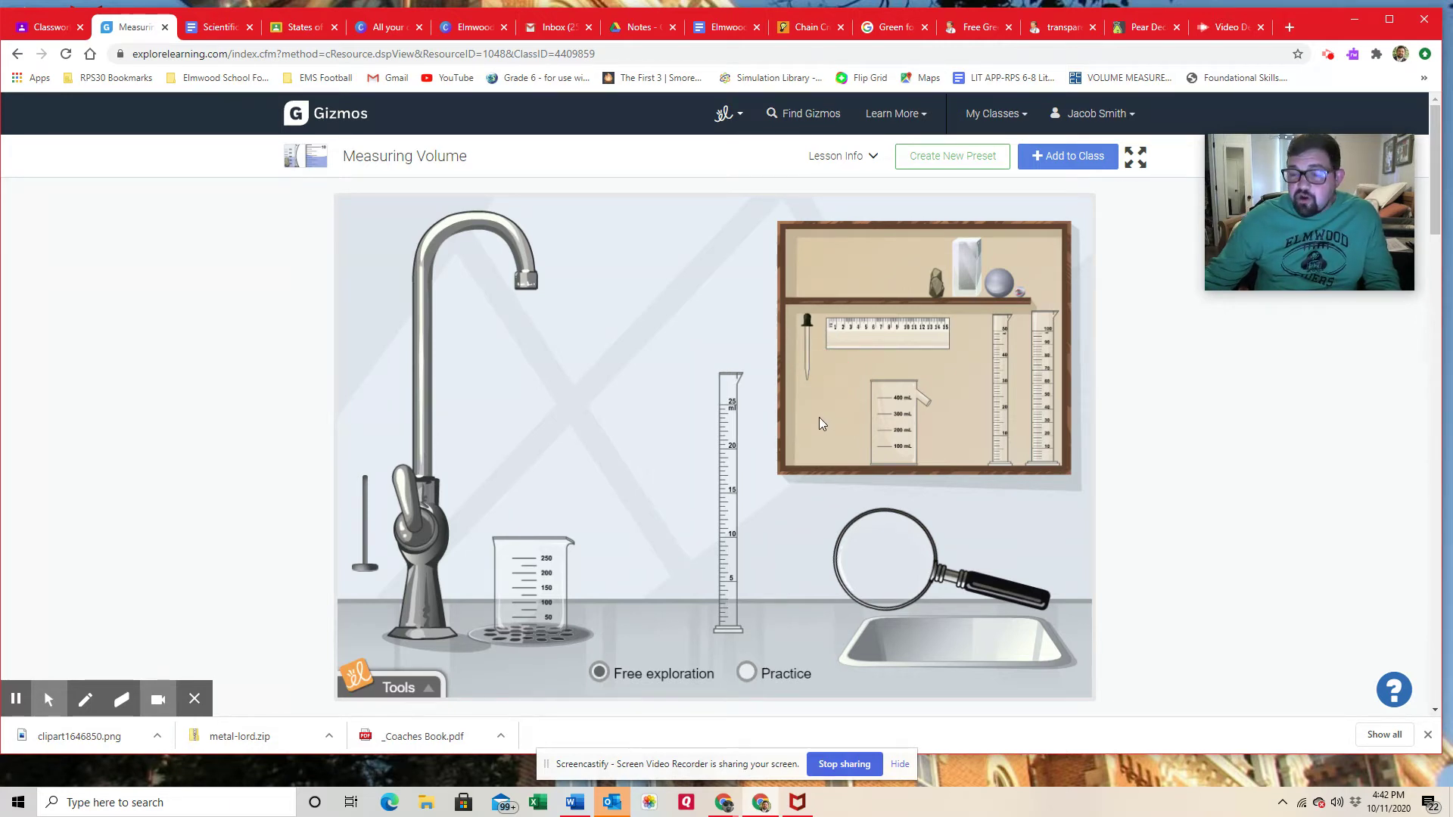
- Bring the 250 mL and 400 mL beakers onto the counter, then return both to the cabinet
left_click_drag(536, 595, 609, 439)
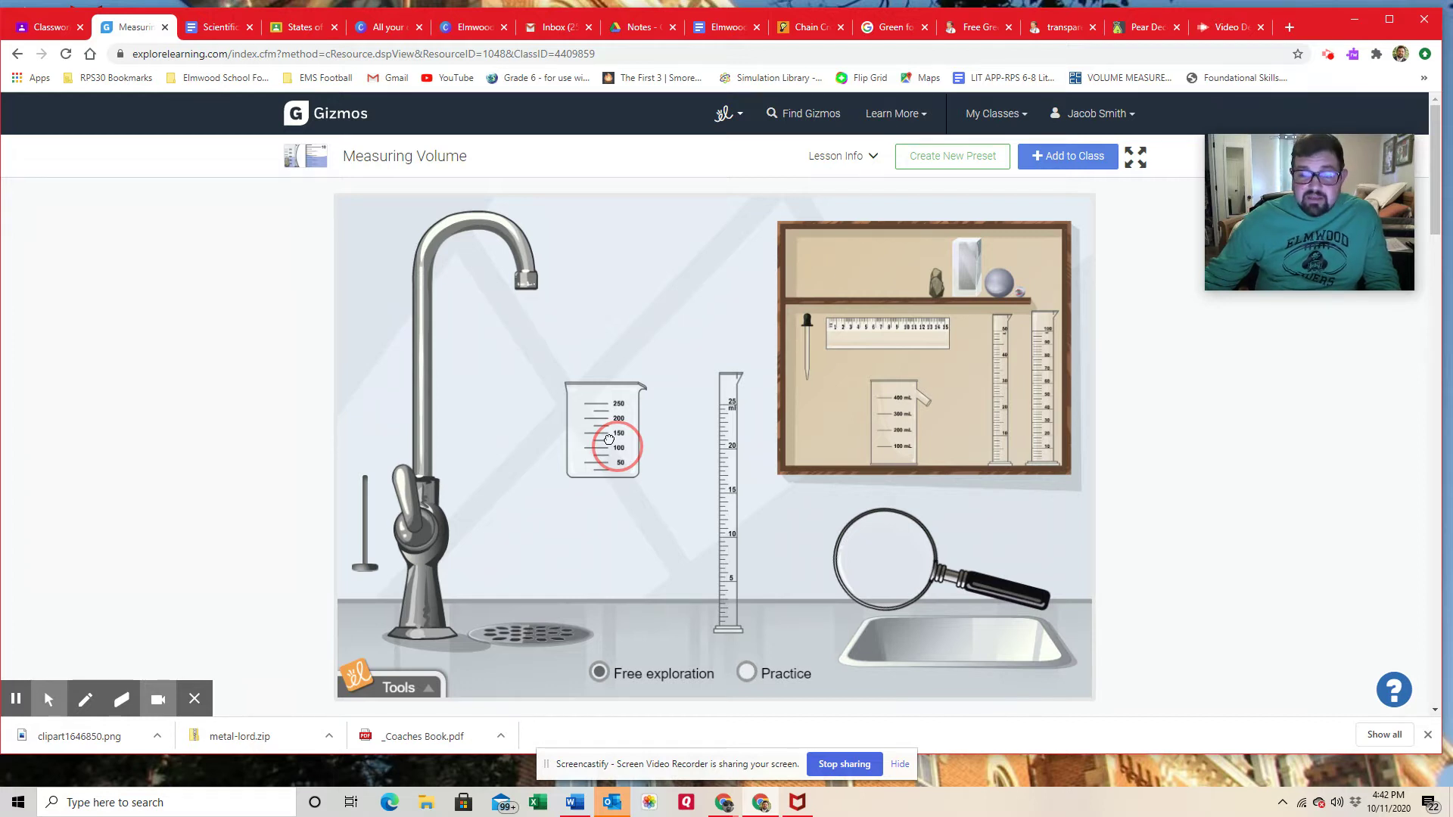
left_click_drag(610, 440, 587, 583)
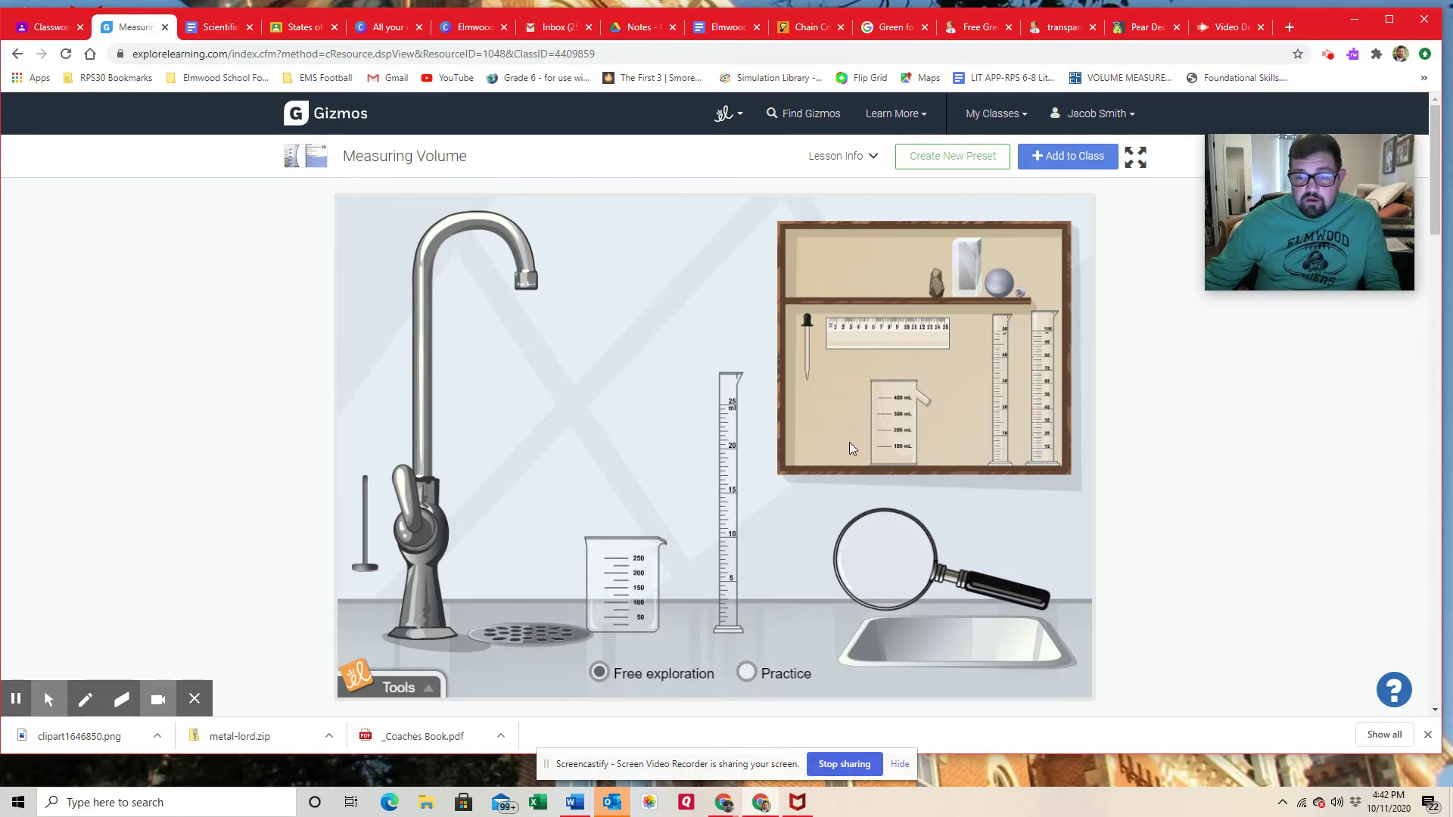
left_click_drag(878, 435, 524, 570)
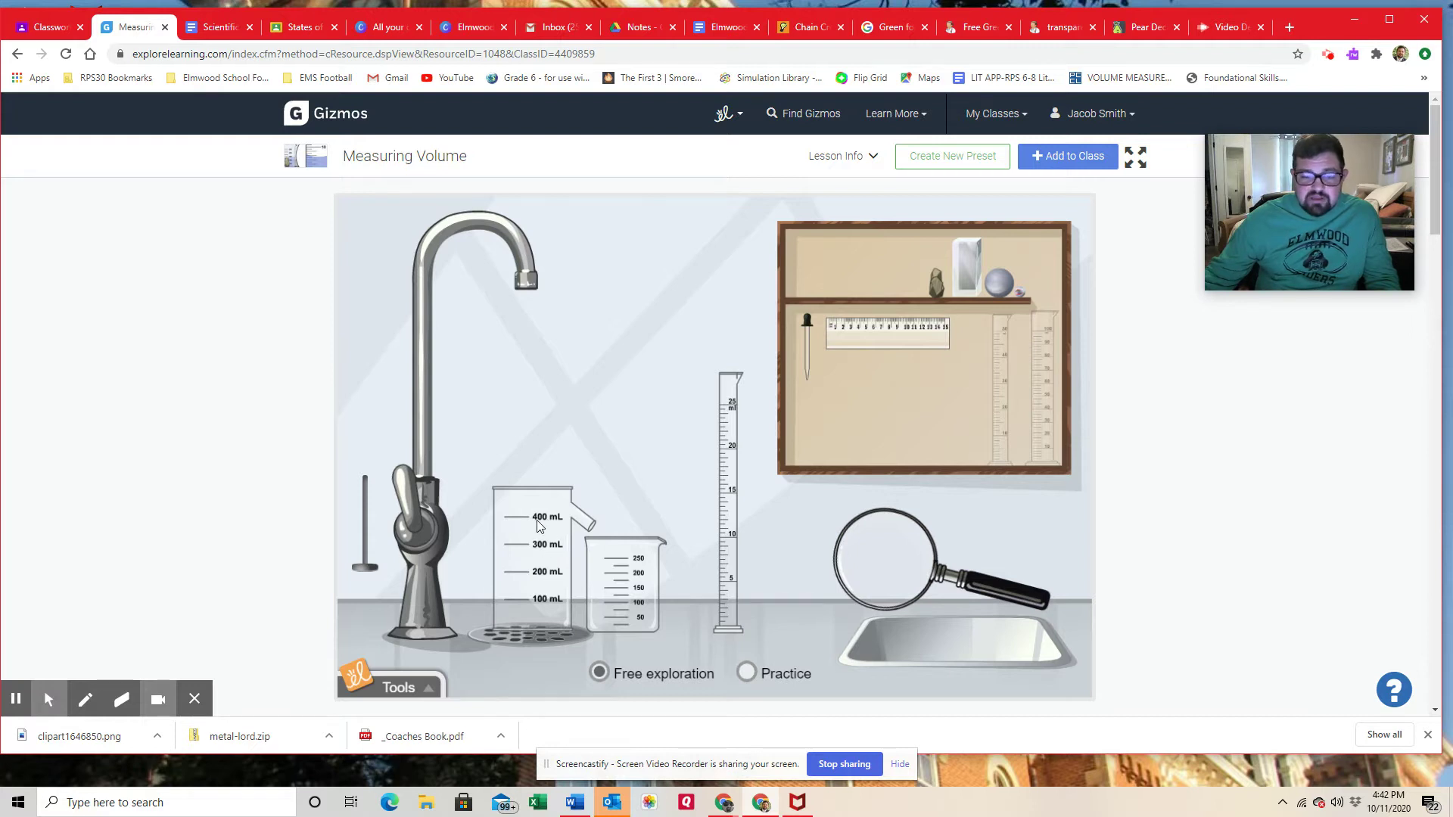
left_click_drag(541, 572, 938, 433)
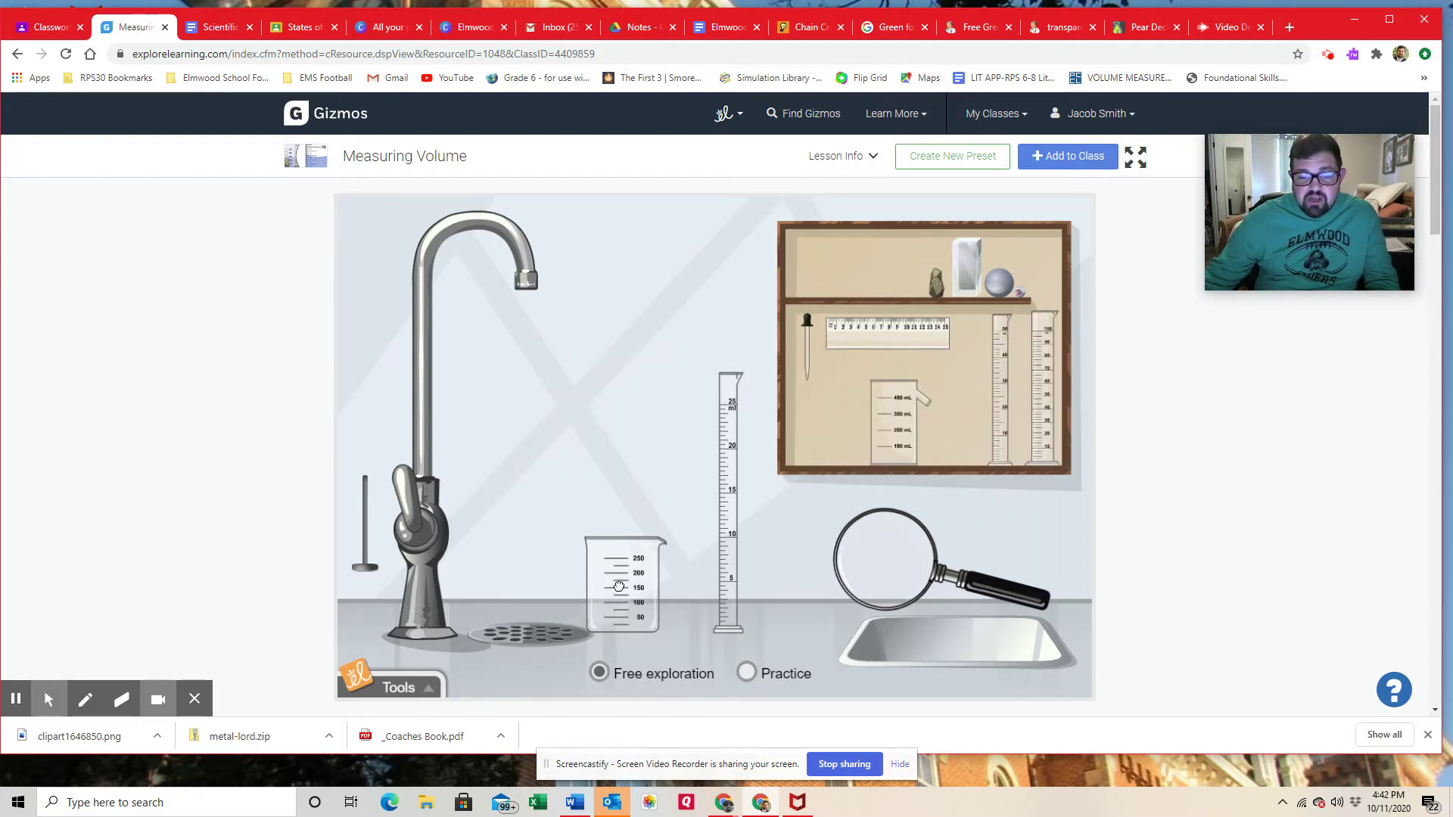
left_click_drag(619, 586, 824, 438)
- Line up the 25, 50 and 100 mL graduated cylinders, with 25 mL leftmost
left_click_drag(1019, 426, 535, 529)
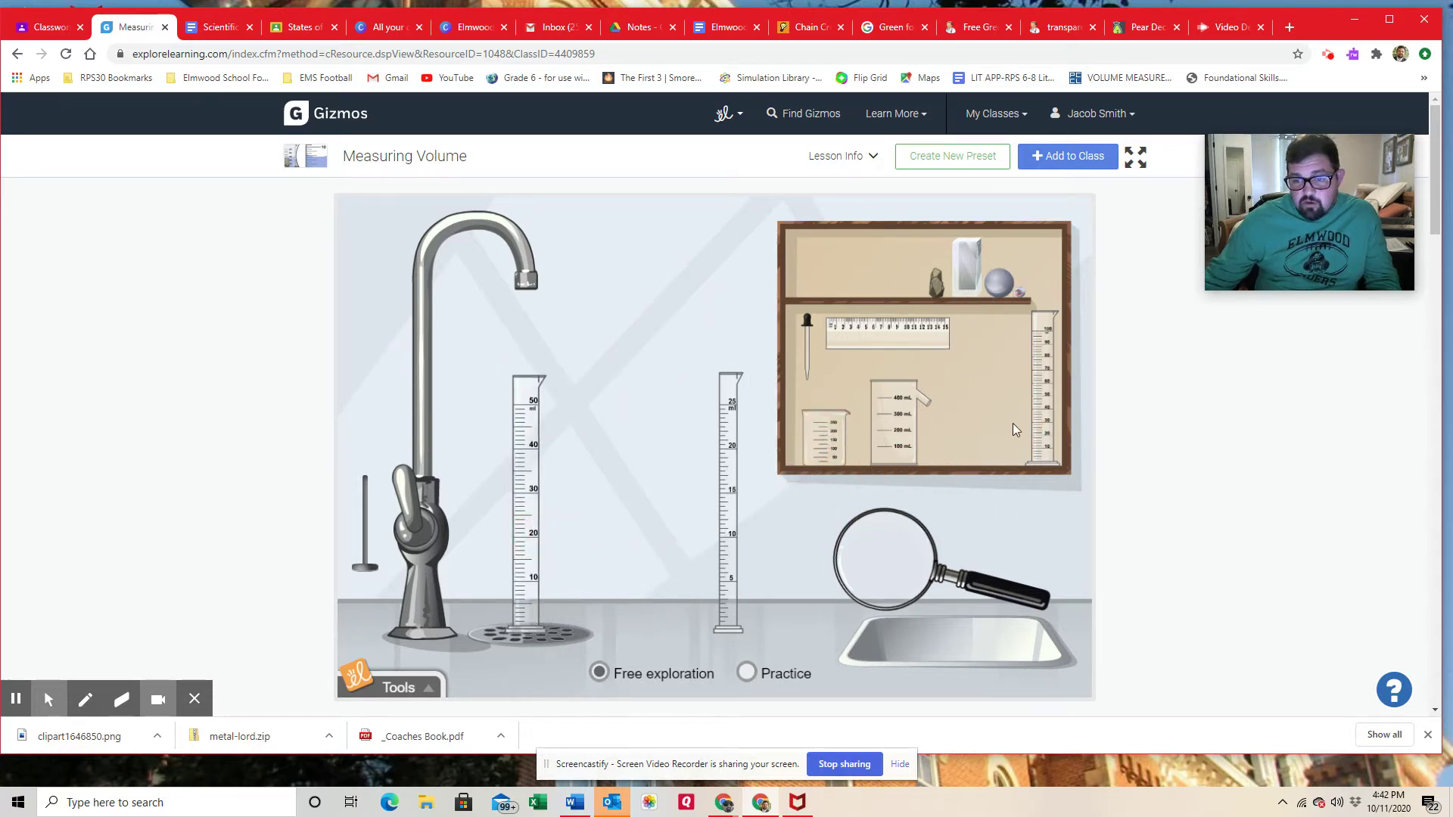
left_click_drag(1035, 418, 640, 530)
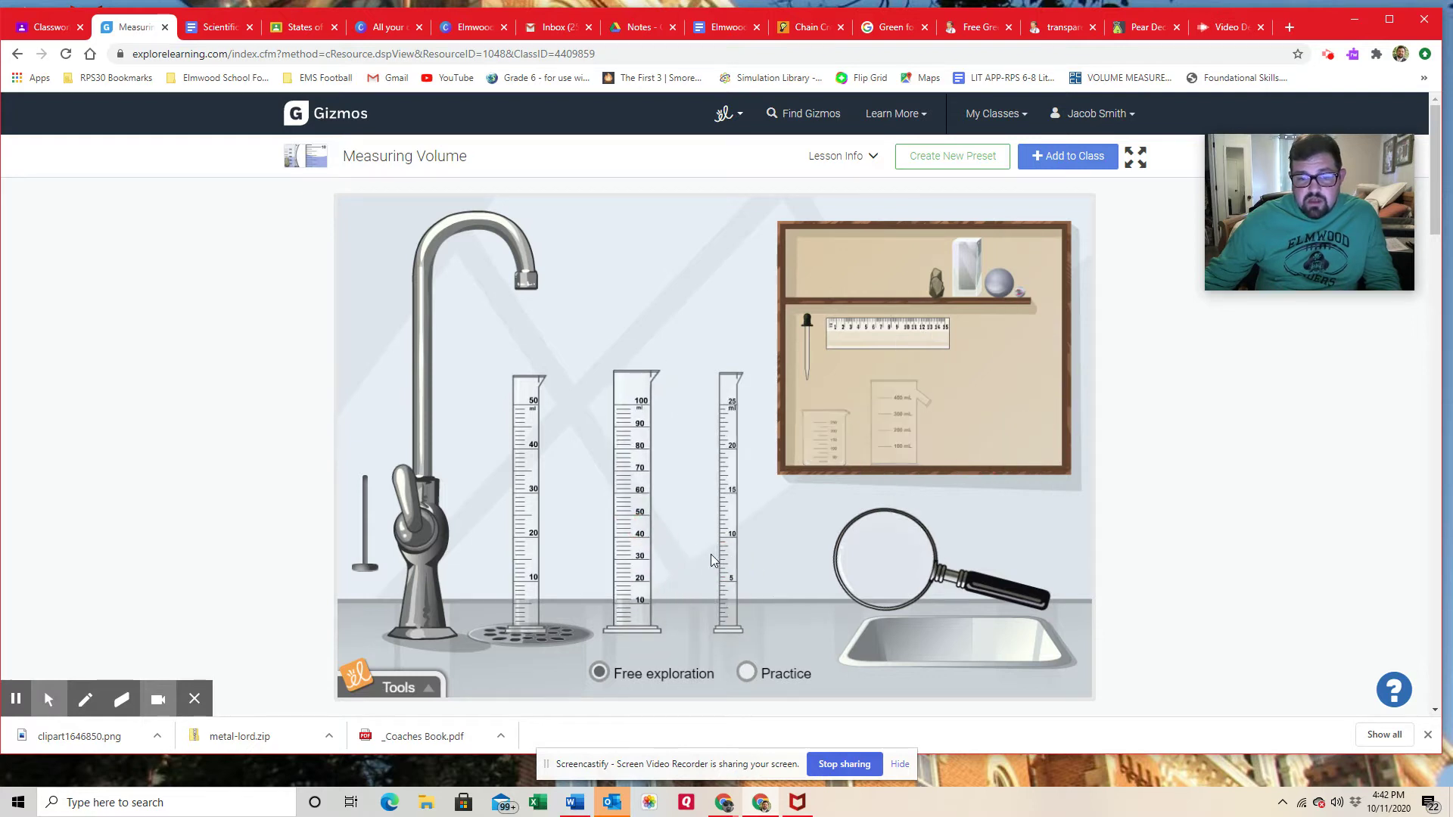
left_click_drag(736, 545, 961, 423)
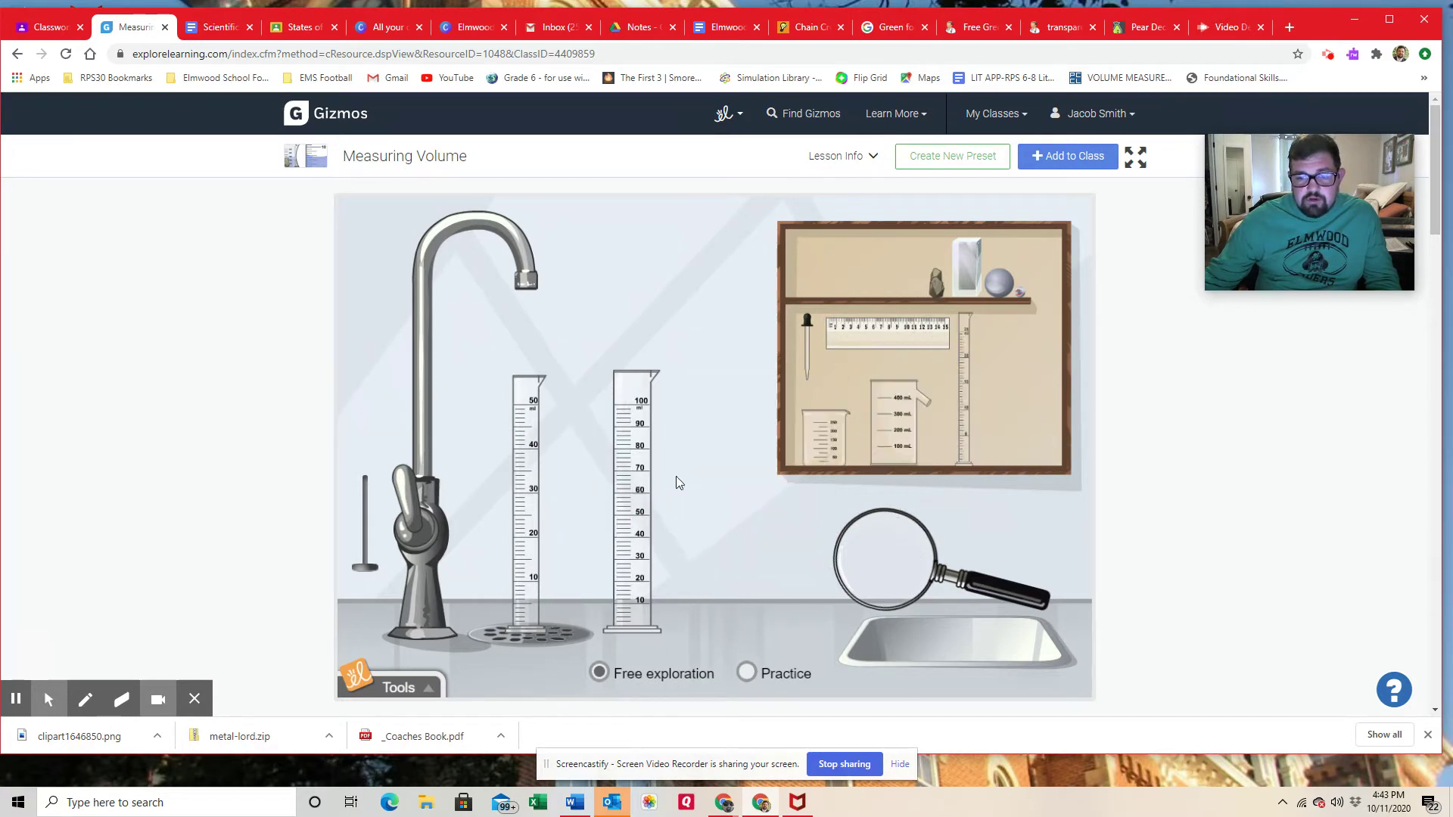
left_click_drag(520, 497, 637, 489)
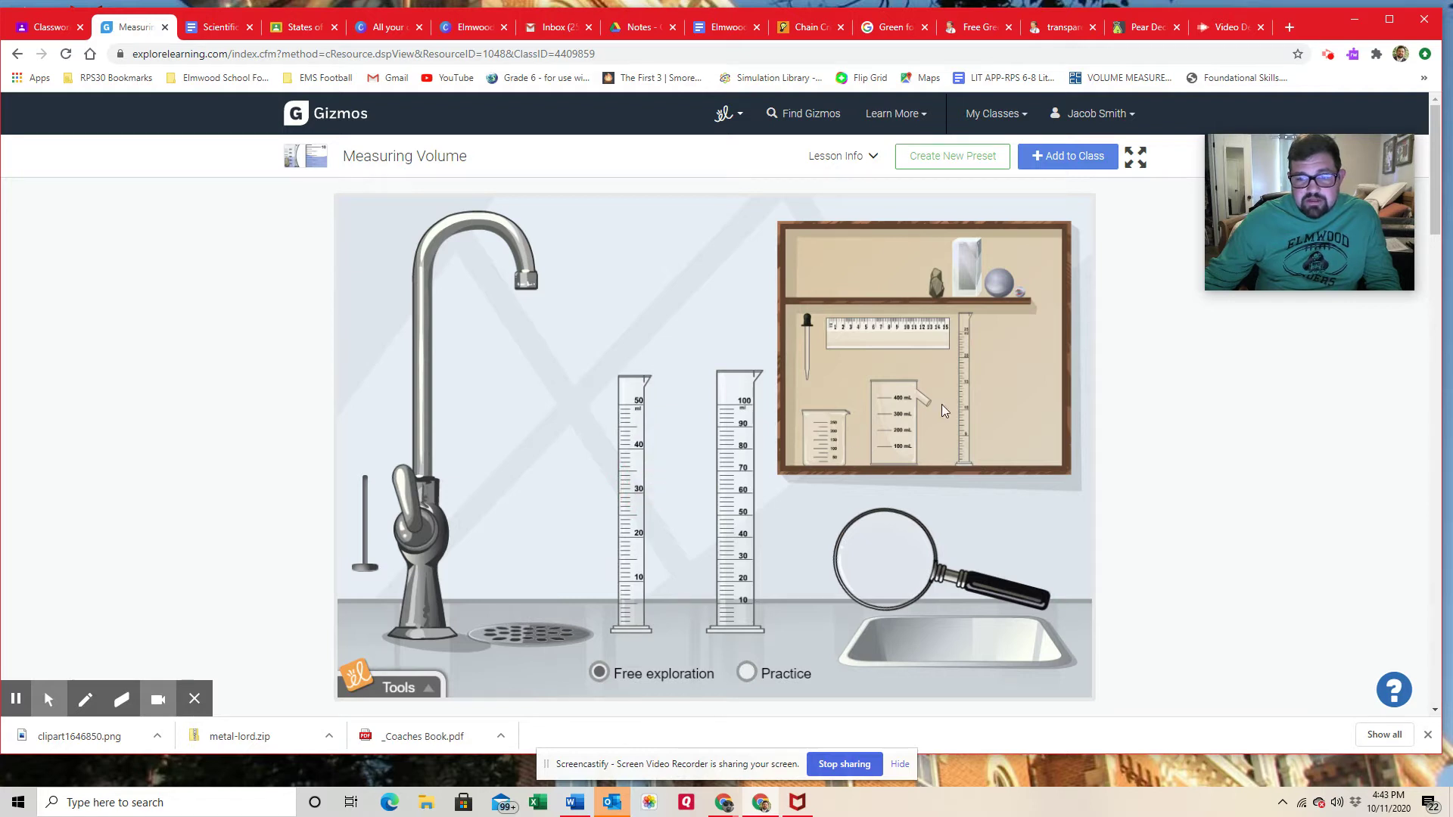
left_click_drag(963, 399, 528, 516)
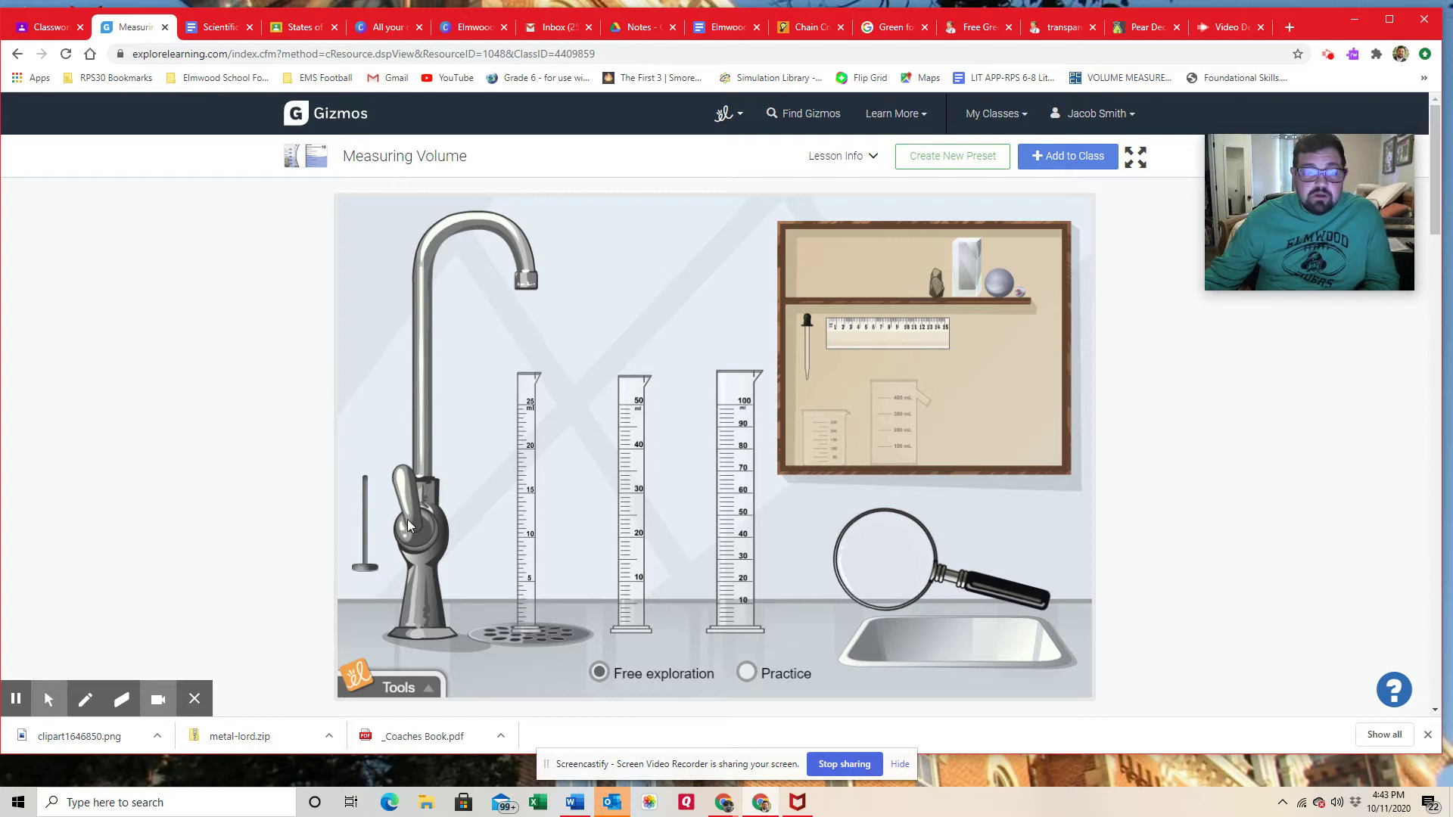
- Run the faucet to put about 12 mL into the 25 mL cylinder and move the magnifier closer
left_click_drag(367, 567, 352, 499)
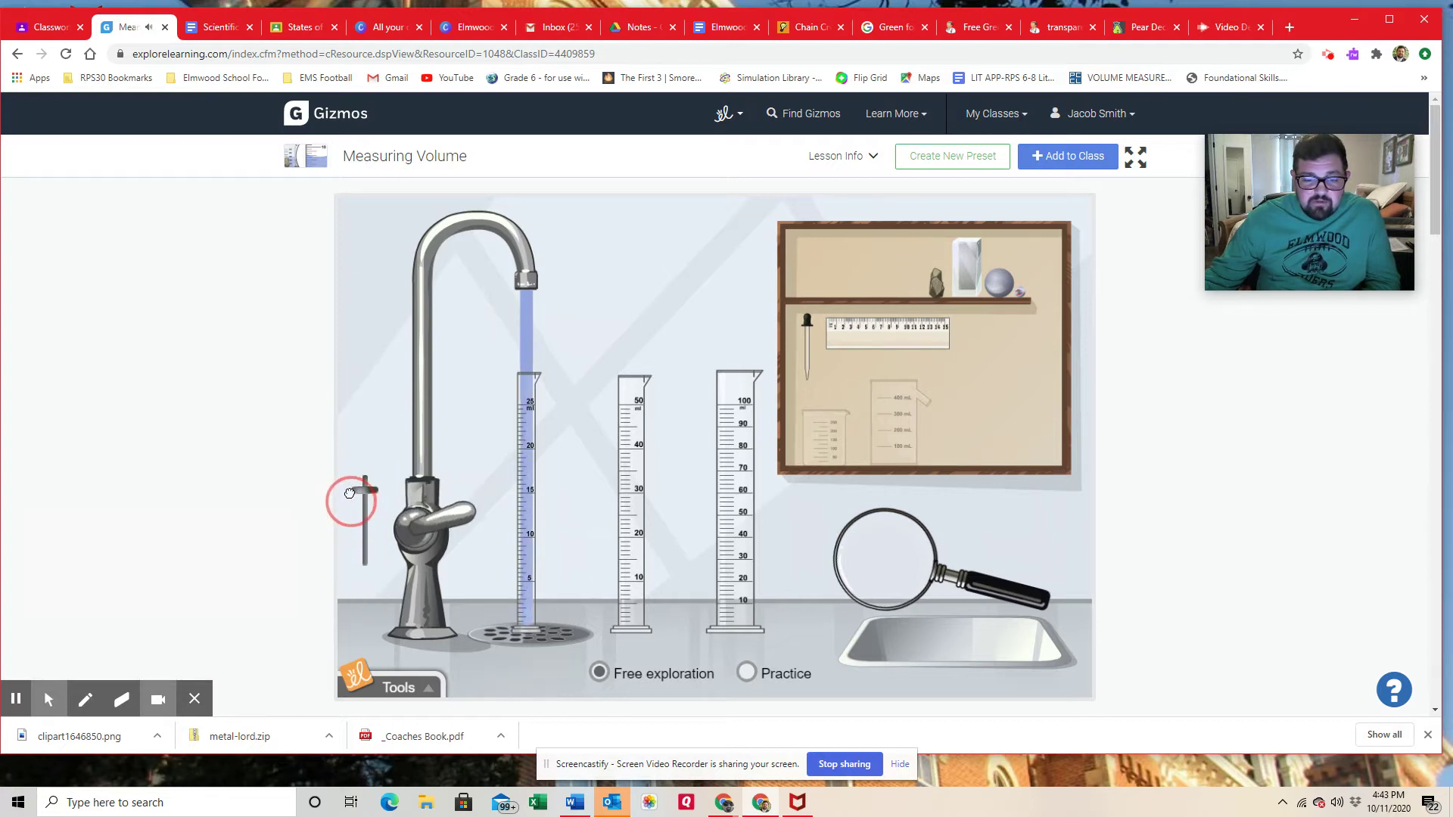
left_click_drag(350, 493, 368, 588)
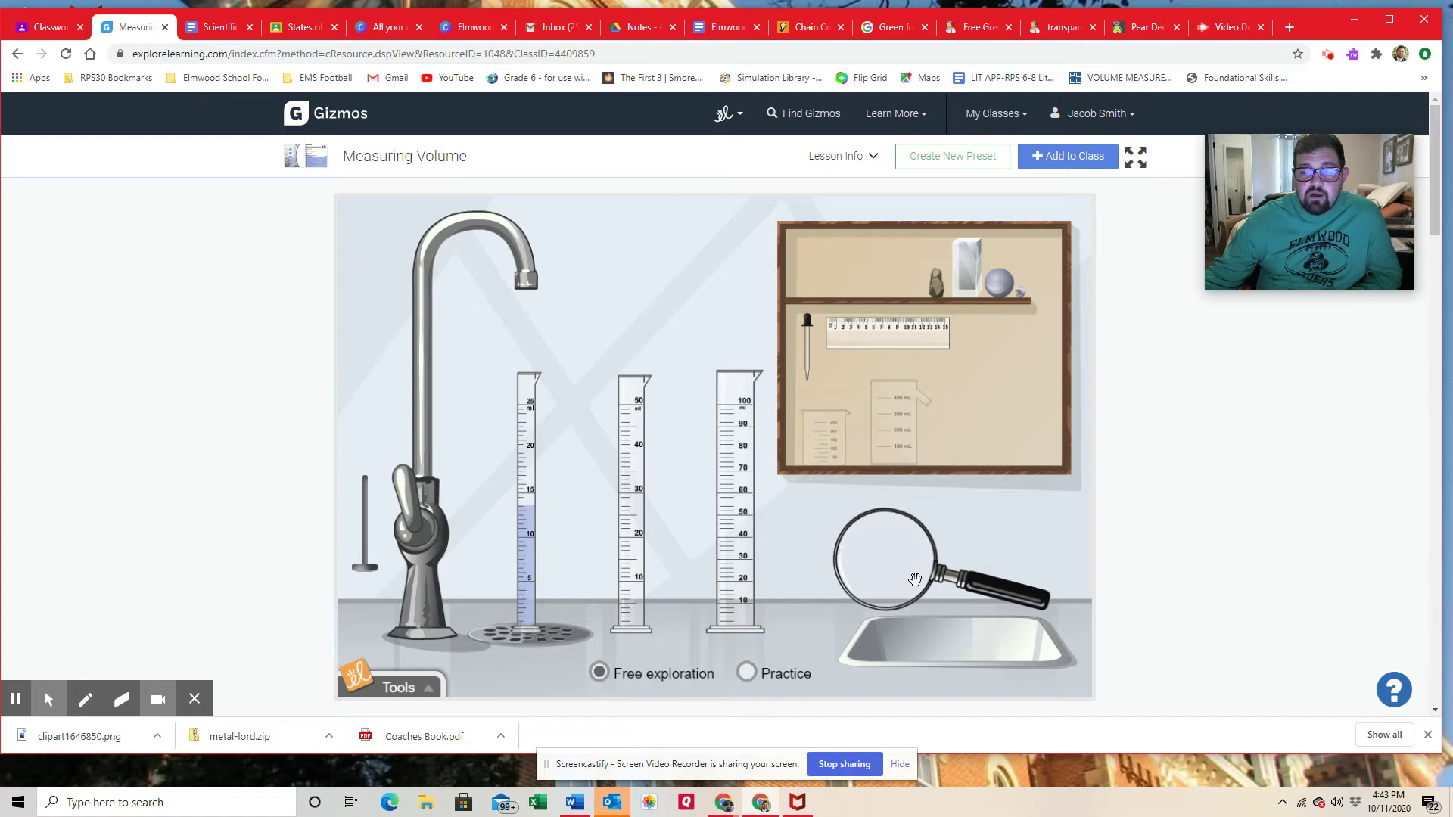
left_click_drag(911, 579, 852, 540)
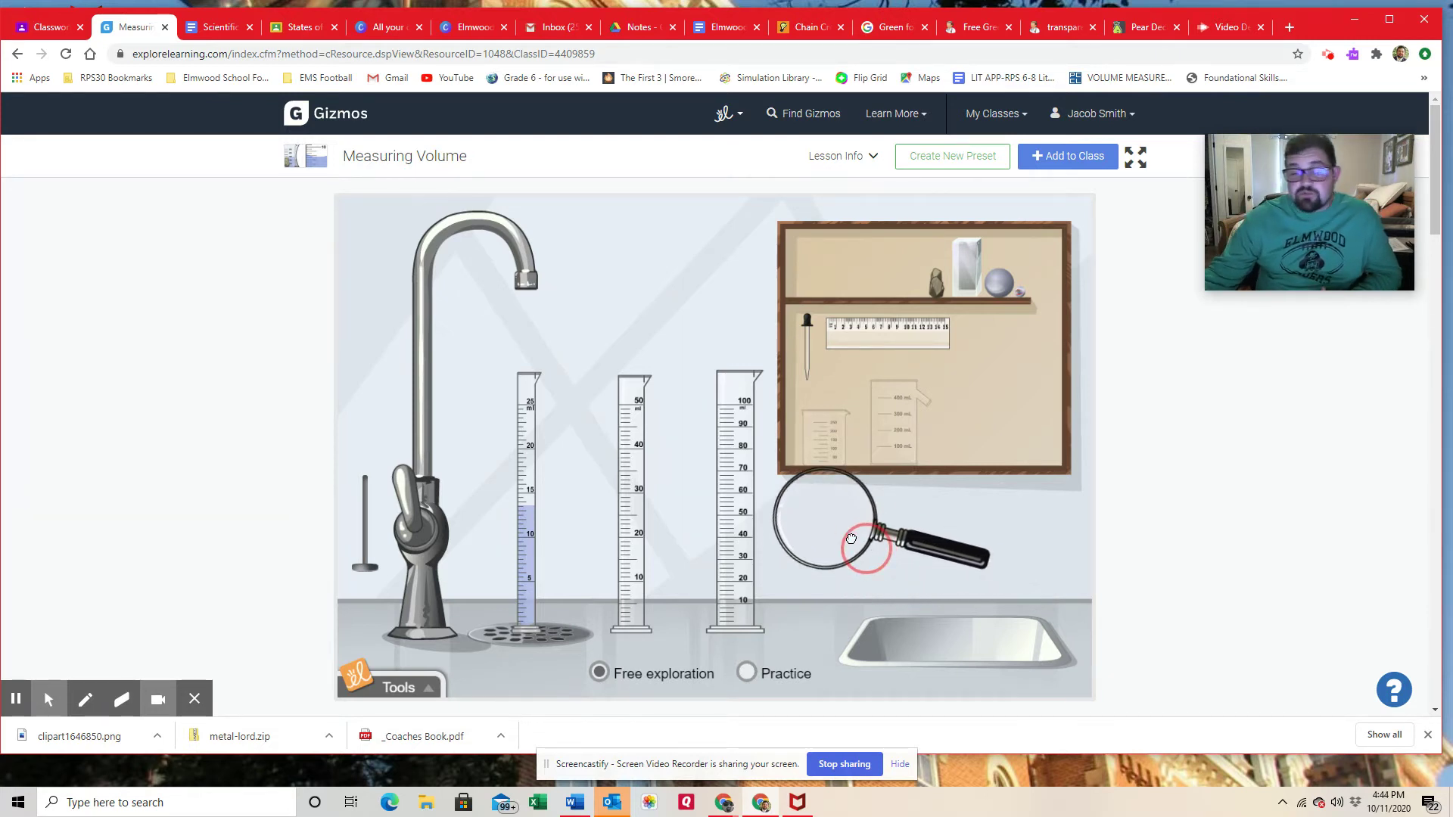
- Magnify the 25 mL cylinder's water level between 10 and 15 mL, then park the magnifier by the sink
left_click_drag(851, 540, 551, 512)
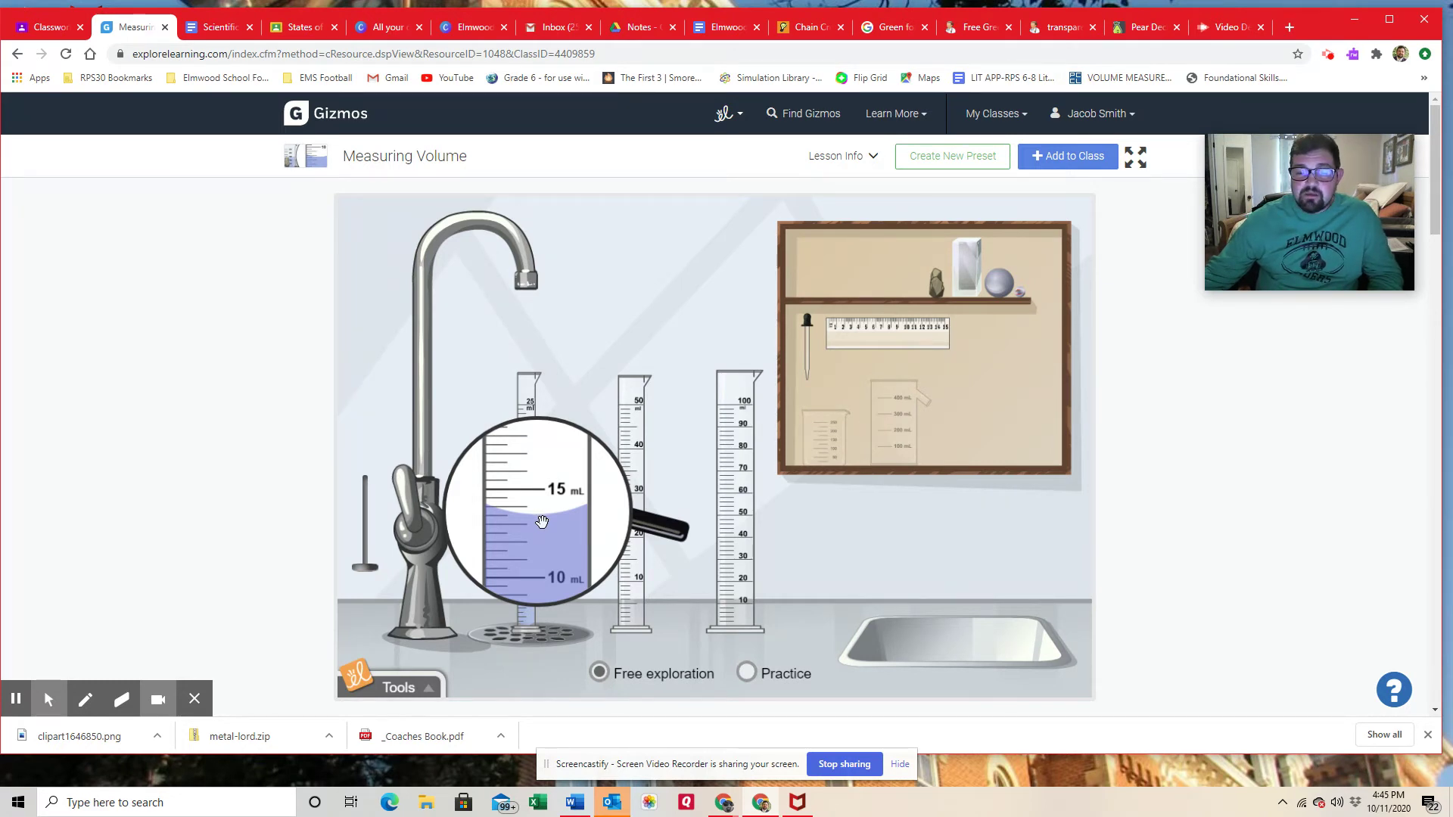
left_click_drag(542, 523, 901, 564)
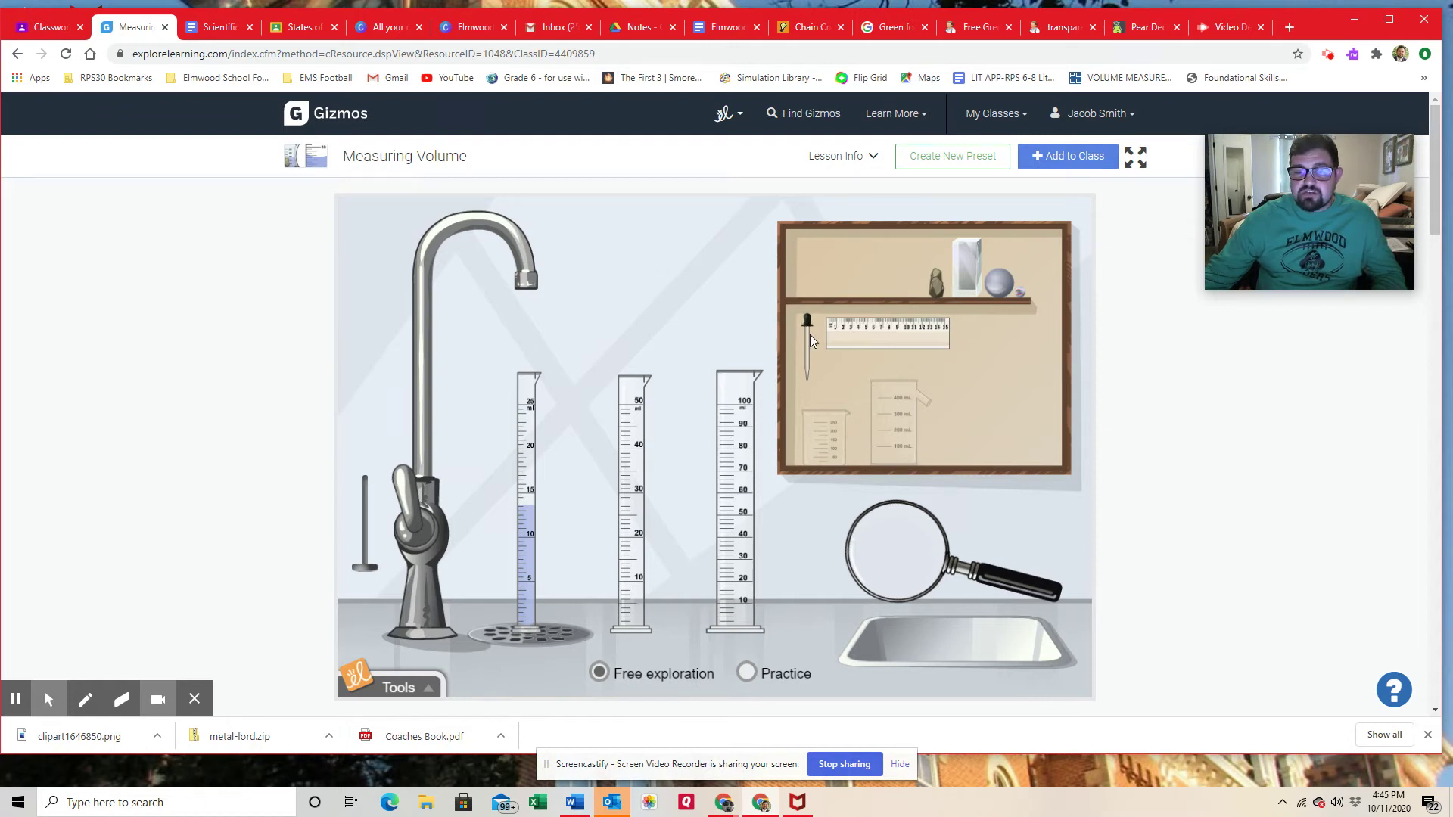
- Take out the dropper, return the 50 and 100 mL cylinders, and put the 250 mL beaker on the drain
left_click_drag(804, 334, 958, 388)
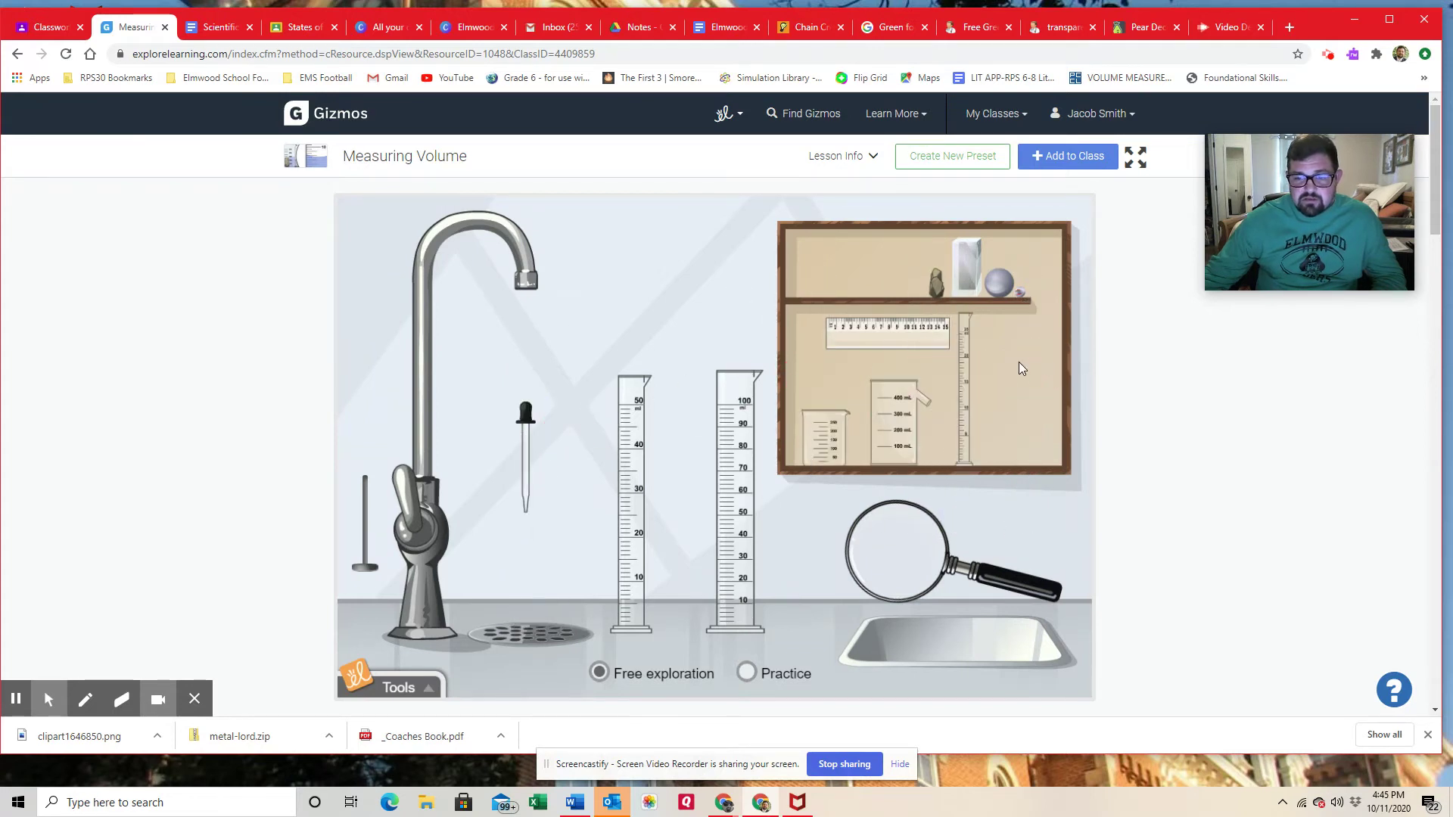
left_click_drag(636, 477, 1044, 376)
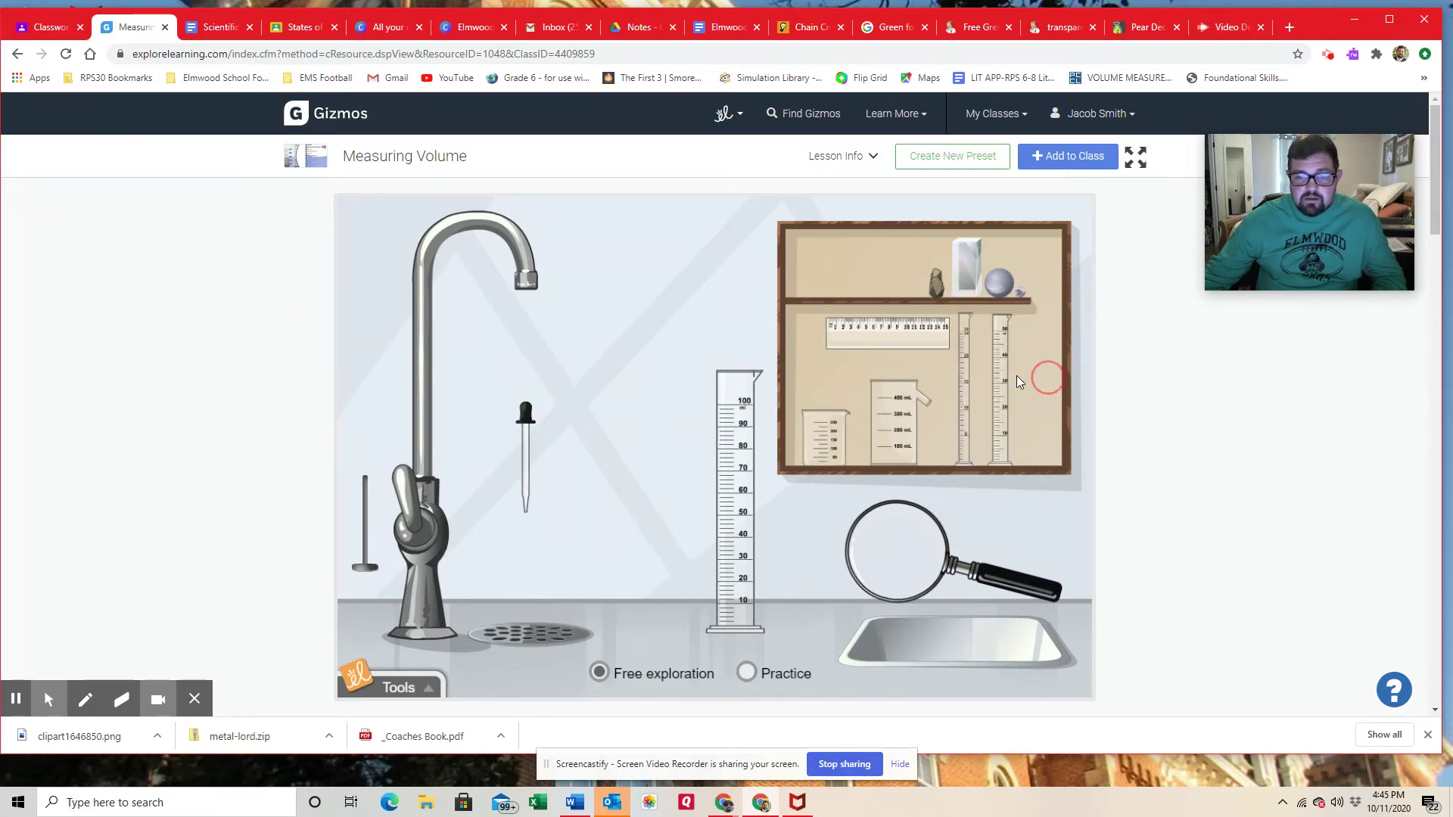
left_click_drag(722, 490, 1060, 357)
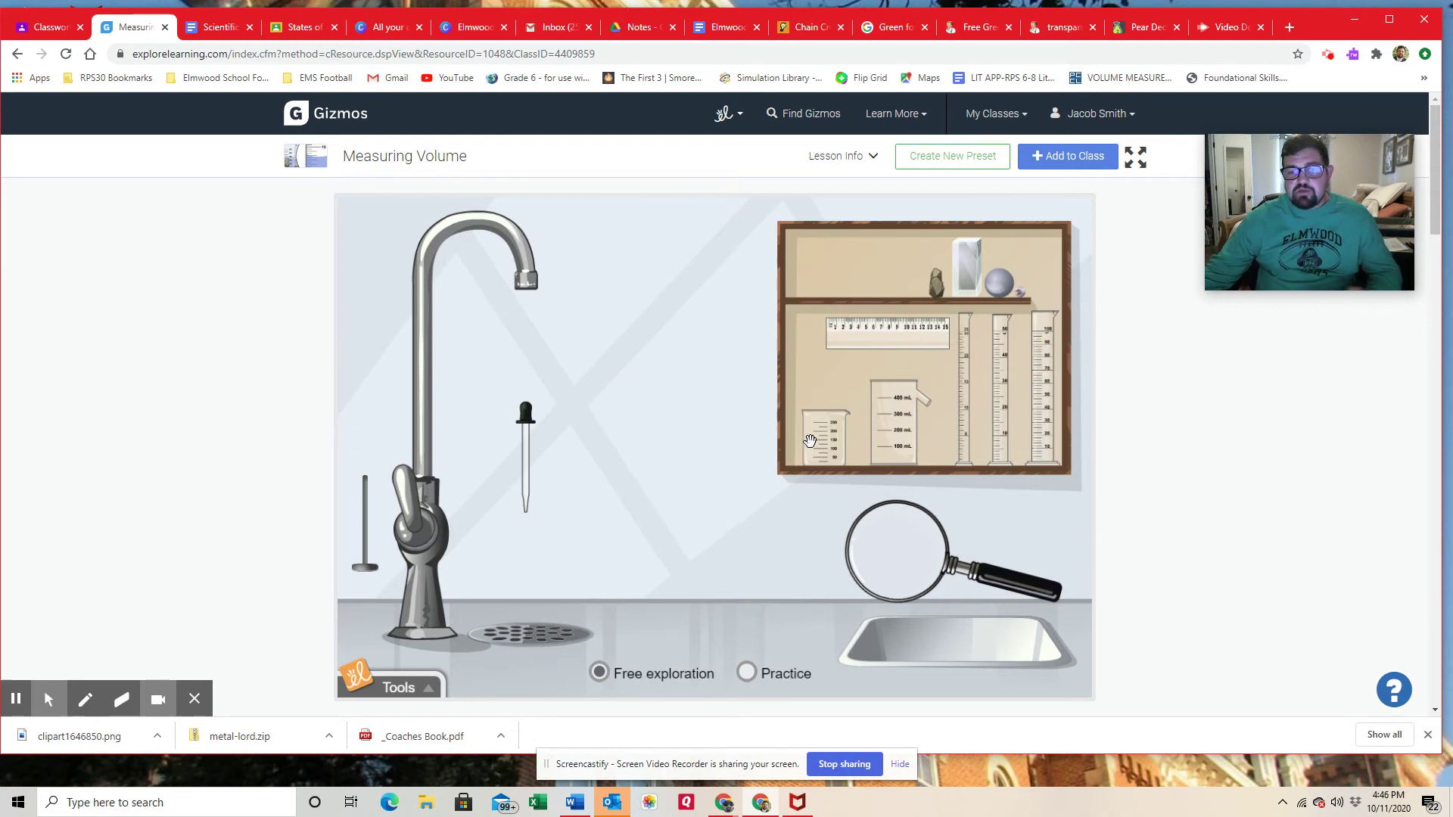
left_click_drag(823, 443, 503, 566)
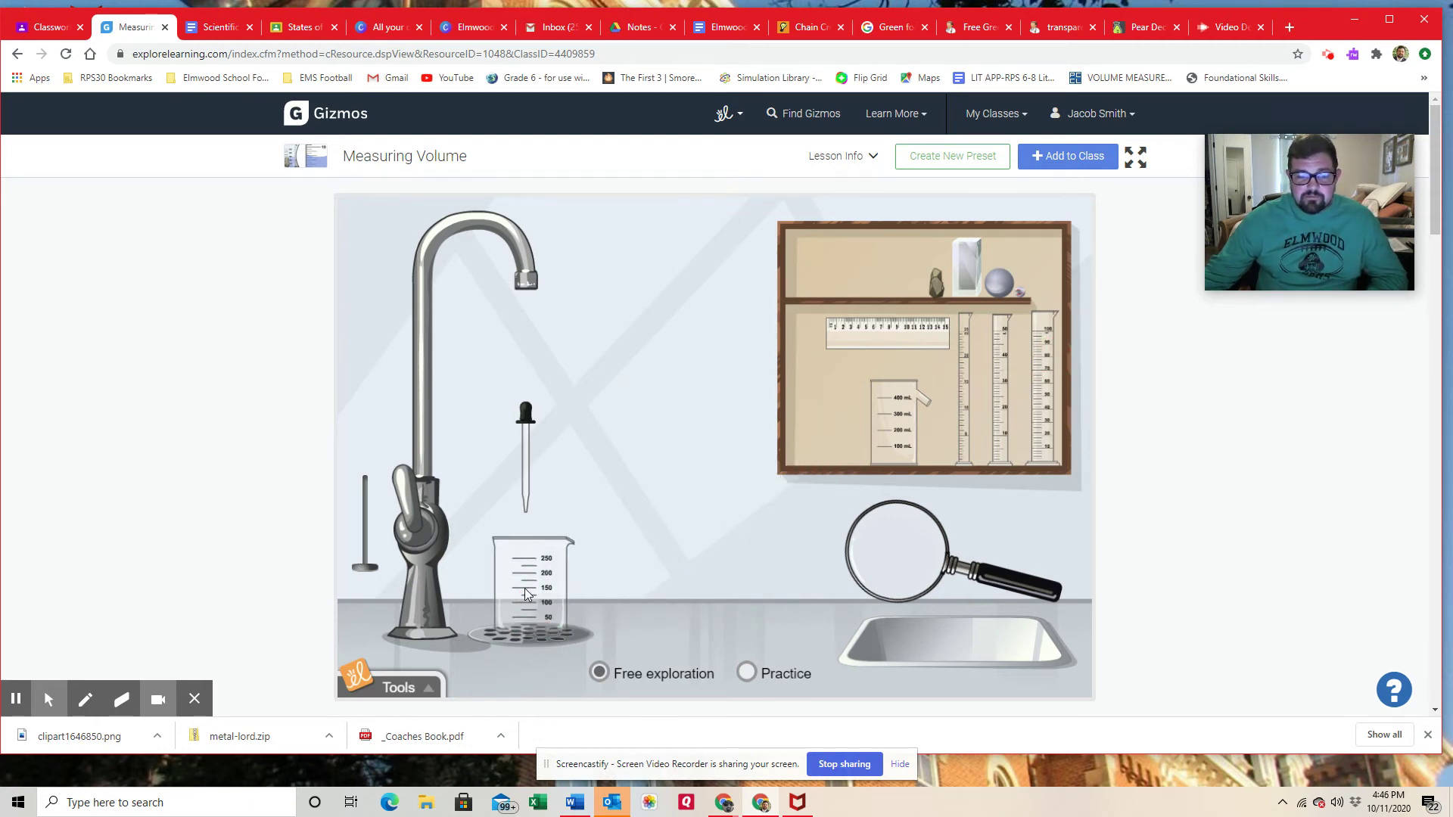
- Fill the beaker from the faucet and set the 25 mL graduated cylinder on the counter
left_click_drag(361, 563, 356, 473)
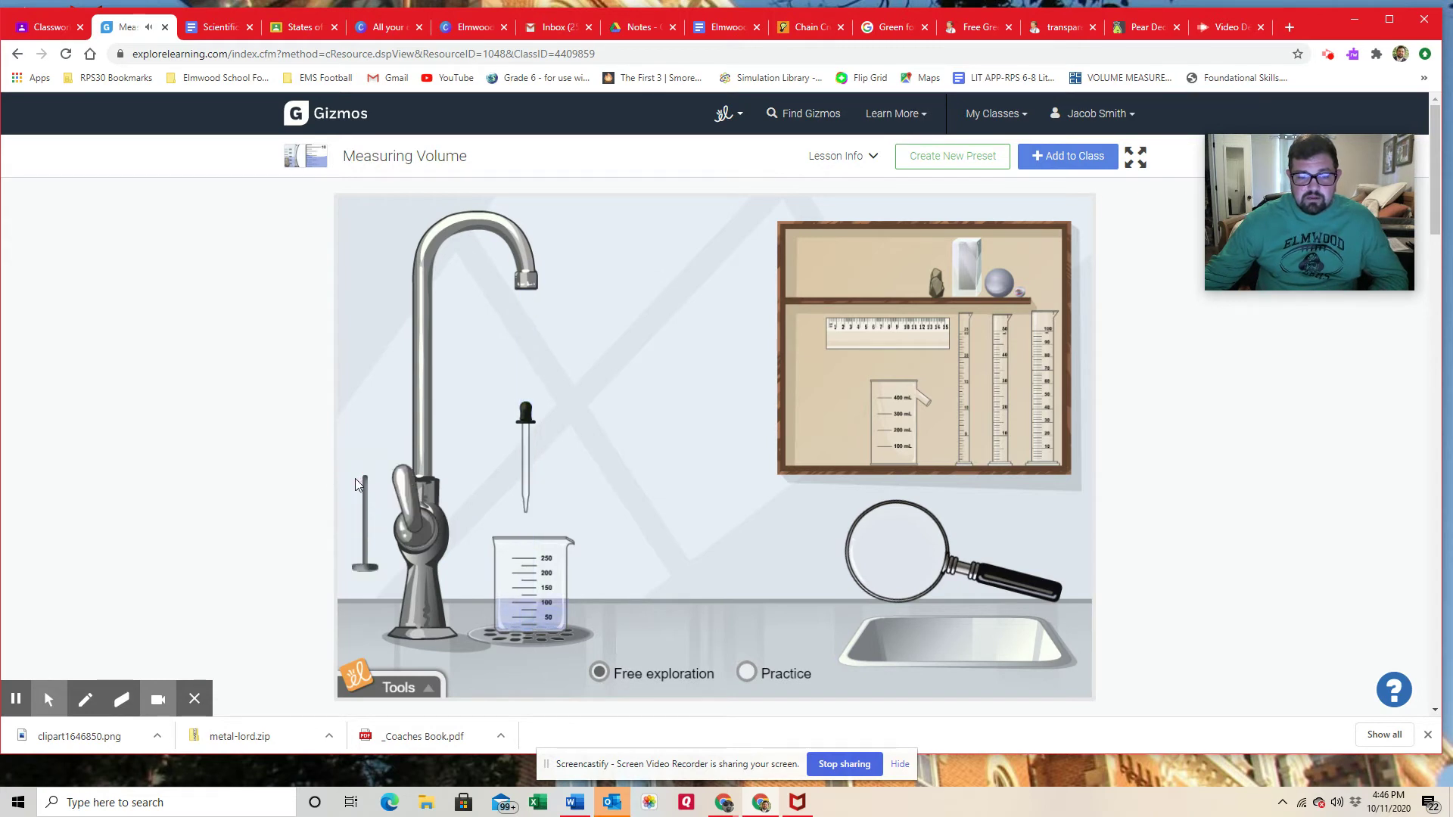
left_click_drag(964, 410, 682, 527)
left_click(524, 425)
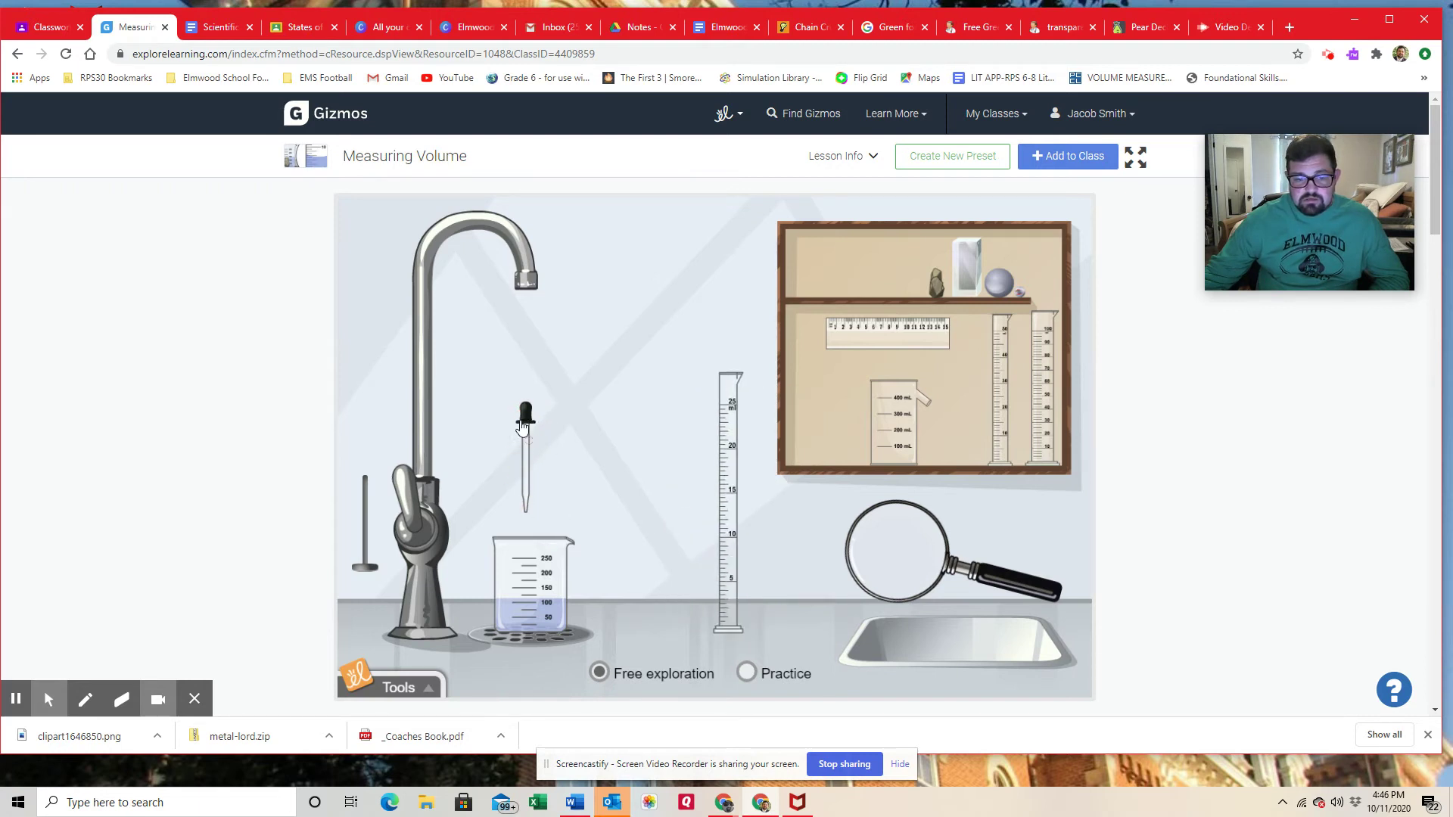
- Dip the dropper into the beaker of water and adjust the graduated cylinder's position
mouse_move(524, 424)
left_mouse_down()
mouse_move(529, 413)
mouse_move(546, 505)
left_mouse_up()
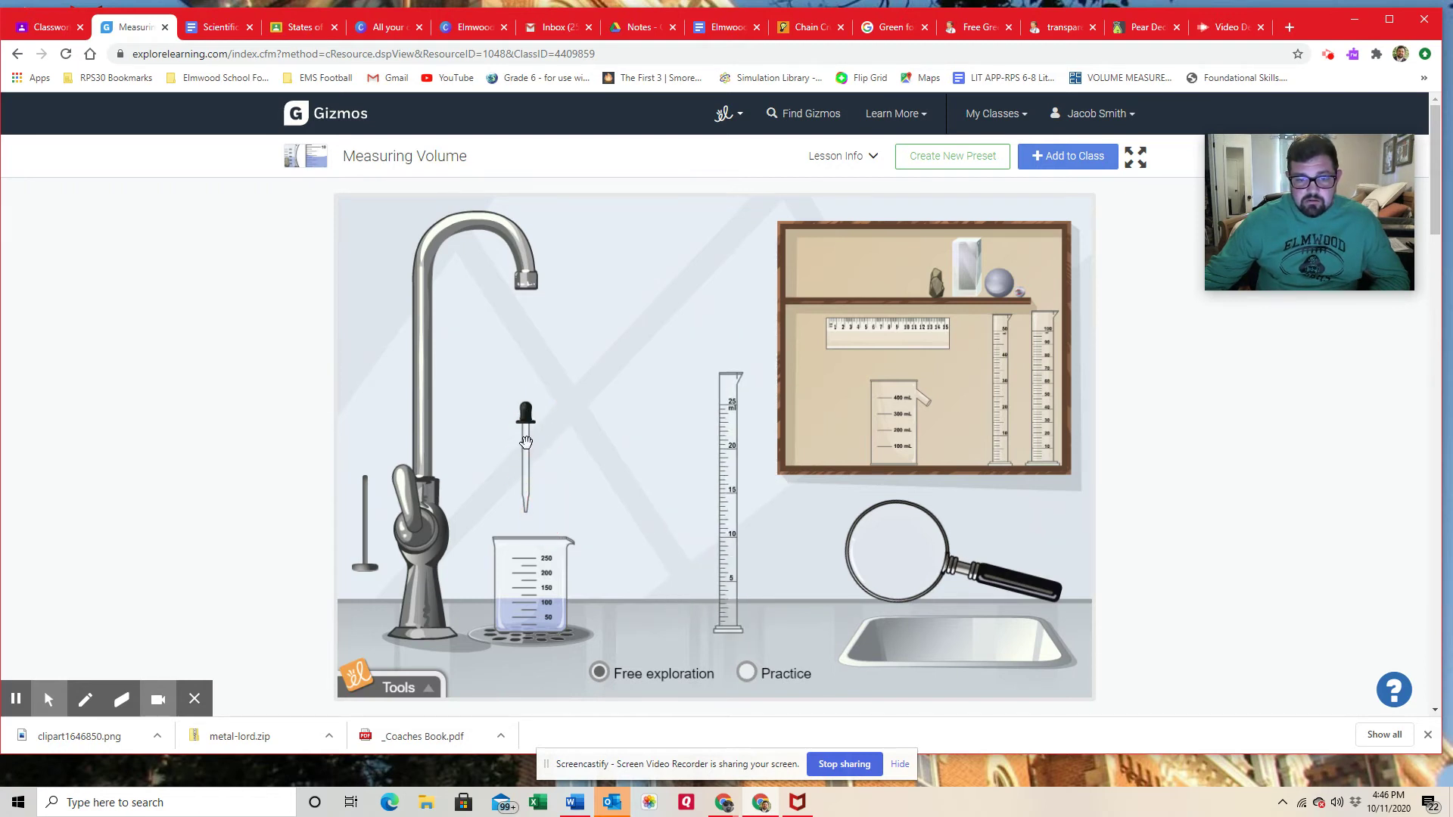
mouse_move(526, 442)
left_mouse_down()
mouse_move(529, 423)
mouse_move(632, 448)
left_mouse_up()
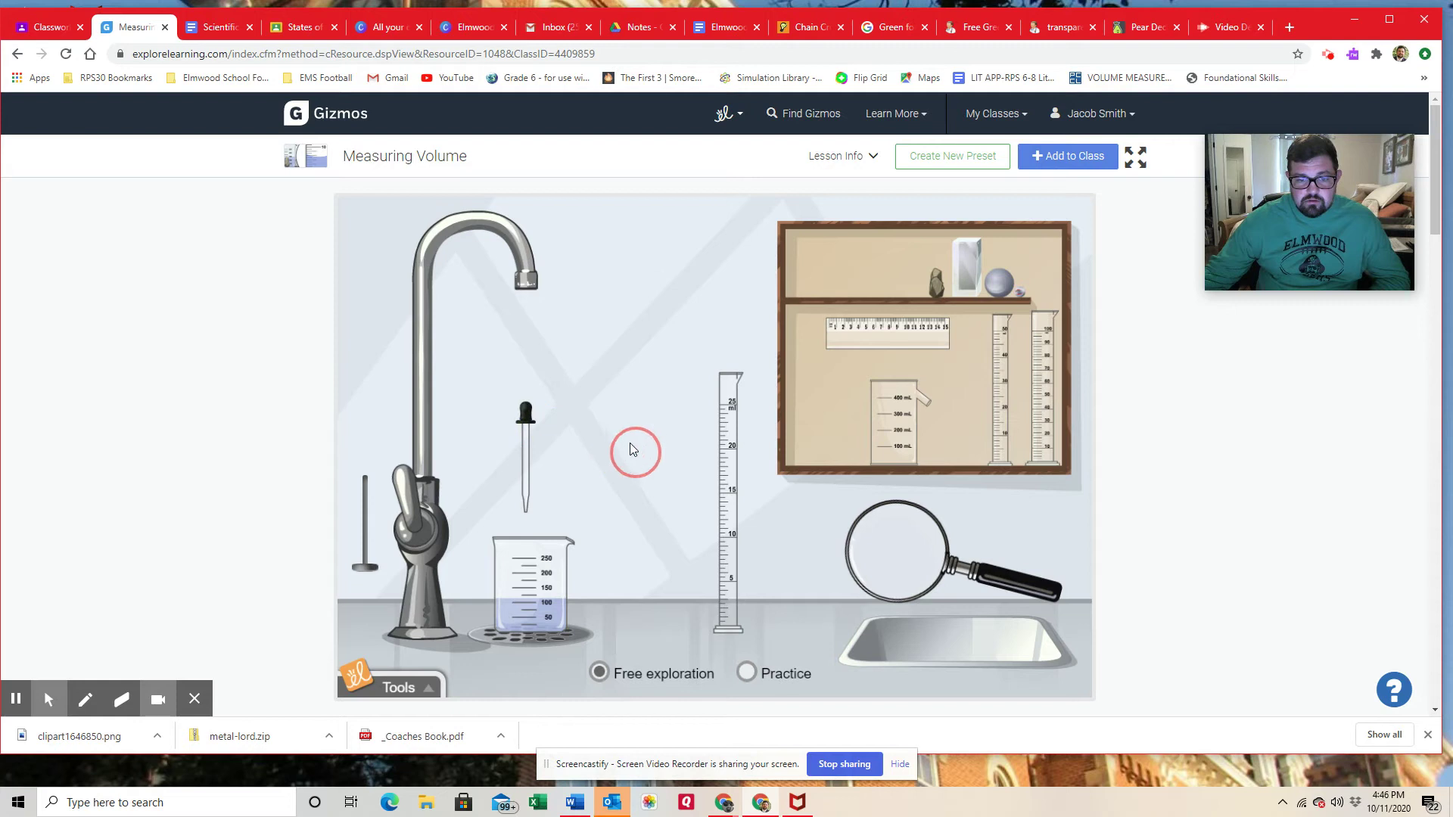
left_click_drag(526, 446, 613, 435)
mouse_move(728, 452)
left_mouse_down()
mouse_move(715, 484)
mouse_move(740, 465)
left_mouse_up()
mouse_move(544, 577)
left_mouse_down()
mouse_move(783, 574)
mouse_move(866, 545)
mouse_move(707, 529)
mouse_move(537, 583)
left_mouse_up()
- Draw water from the beaker into the dropper and slide the beaker to the right
left_click(527, 414)
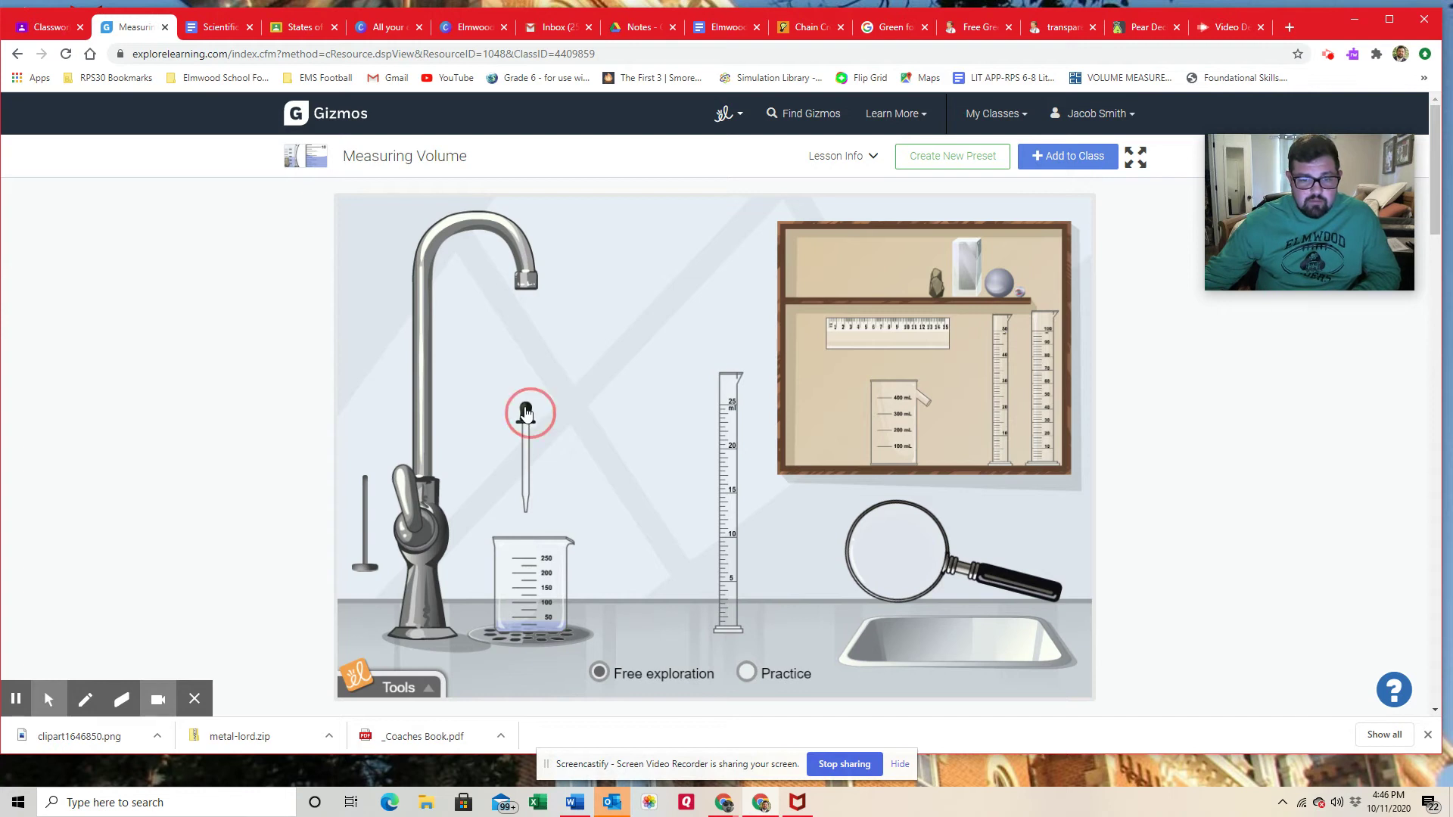
left_click_drag(532, 502, 542, 593)
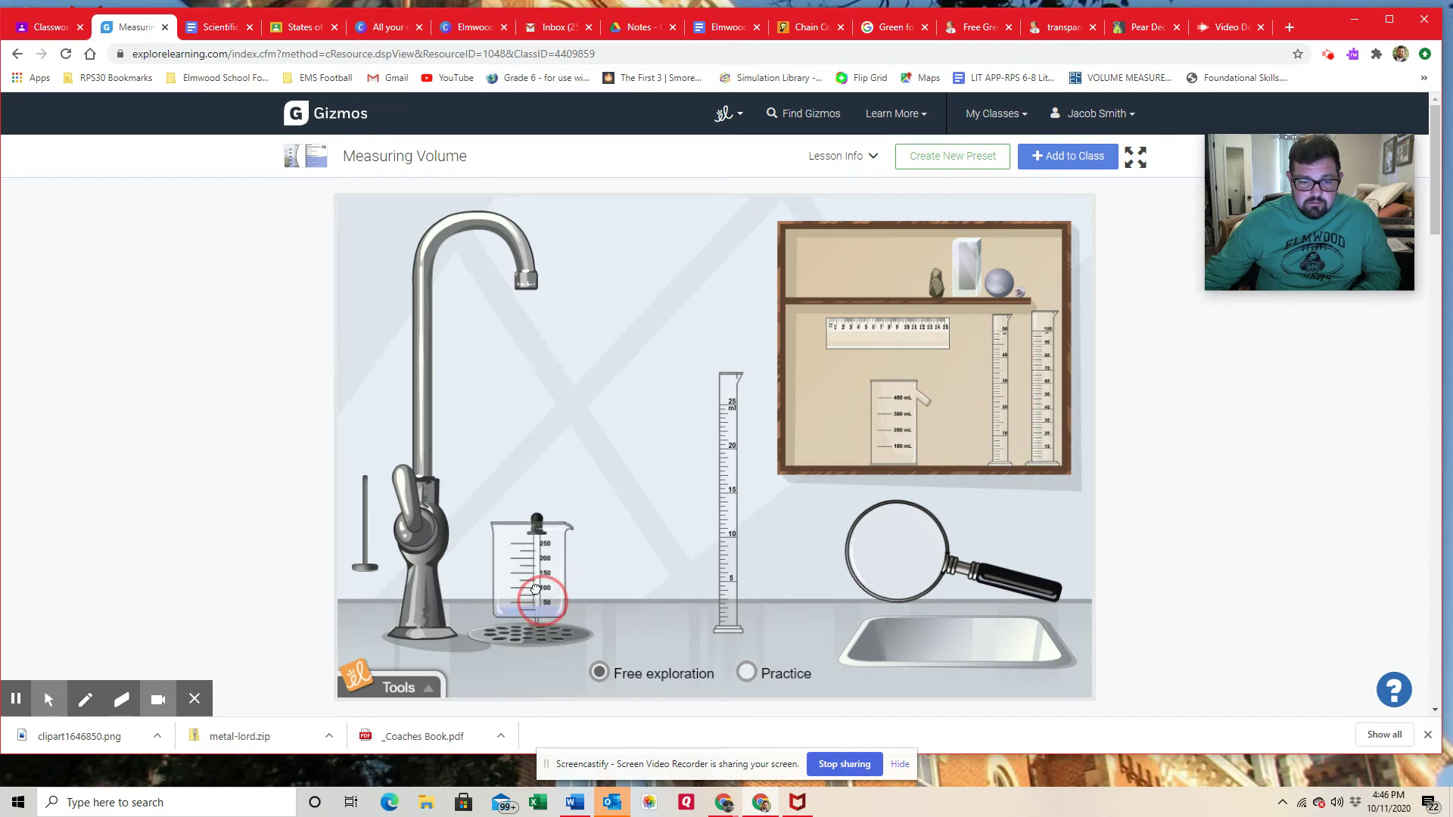
left_click(538, 526)
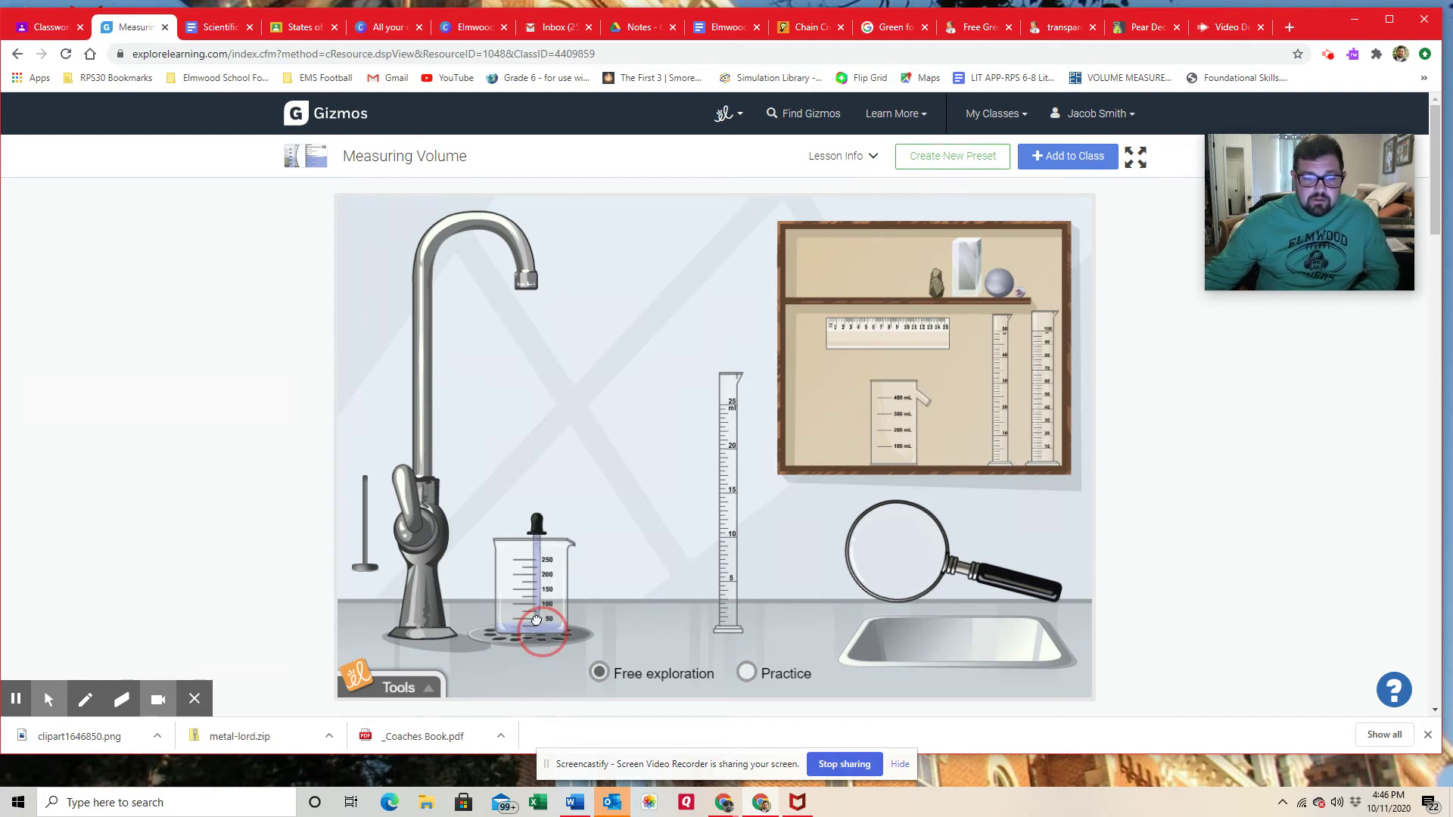
left_click_drag(547, 627, 625, 627)
- Drop water into the 25 mL cylinder to just below 5 mL and bring the magnifier over it
left_click_drag(538, 590, 725, 329)
left_click(726, 268)
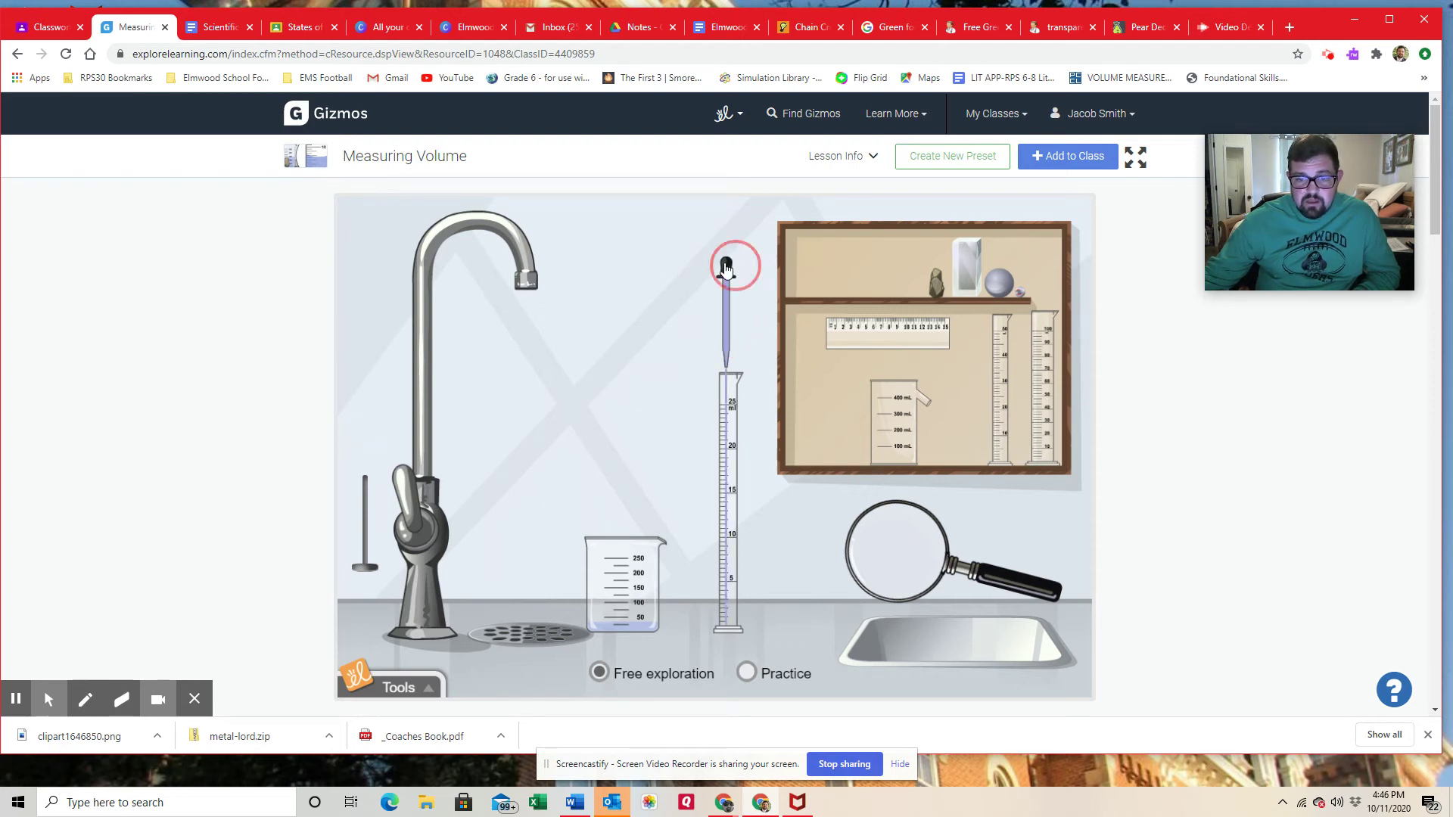
left_click(726, 268)
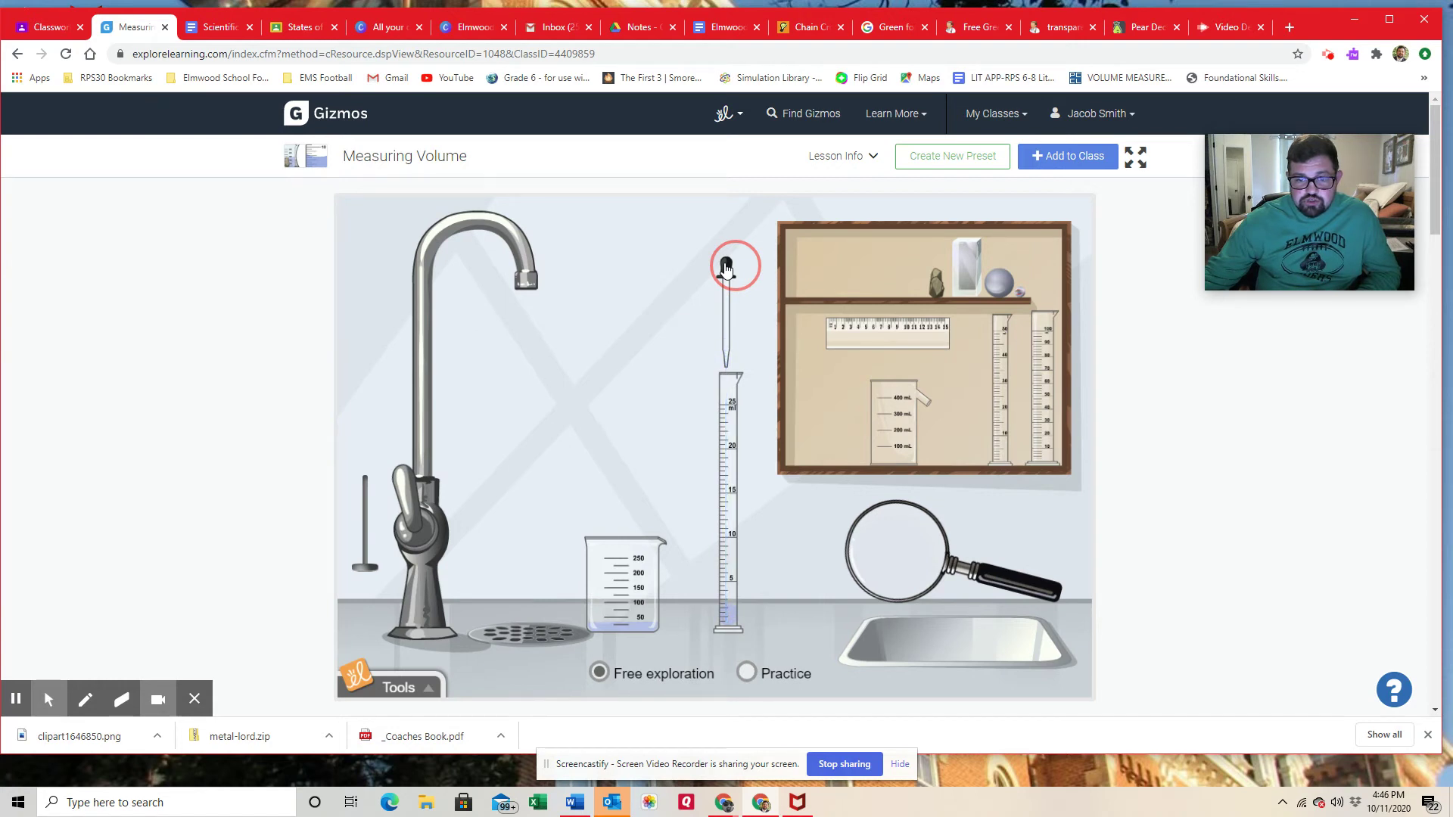
left_click(726, 269)
left_click(575, 298)
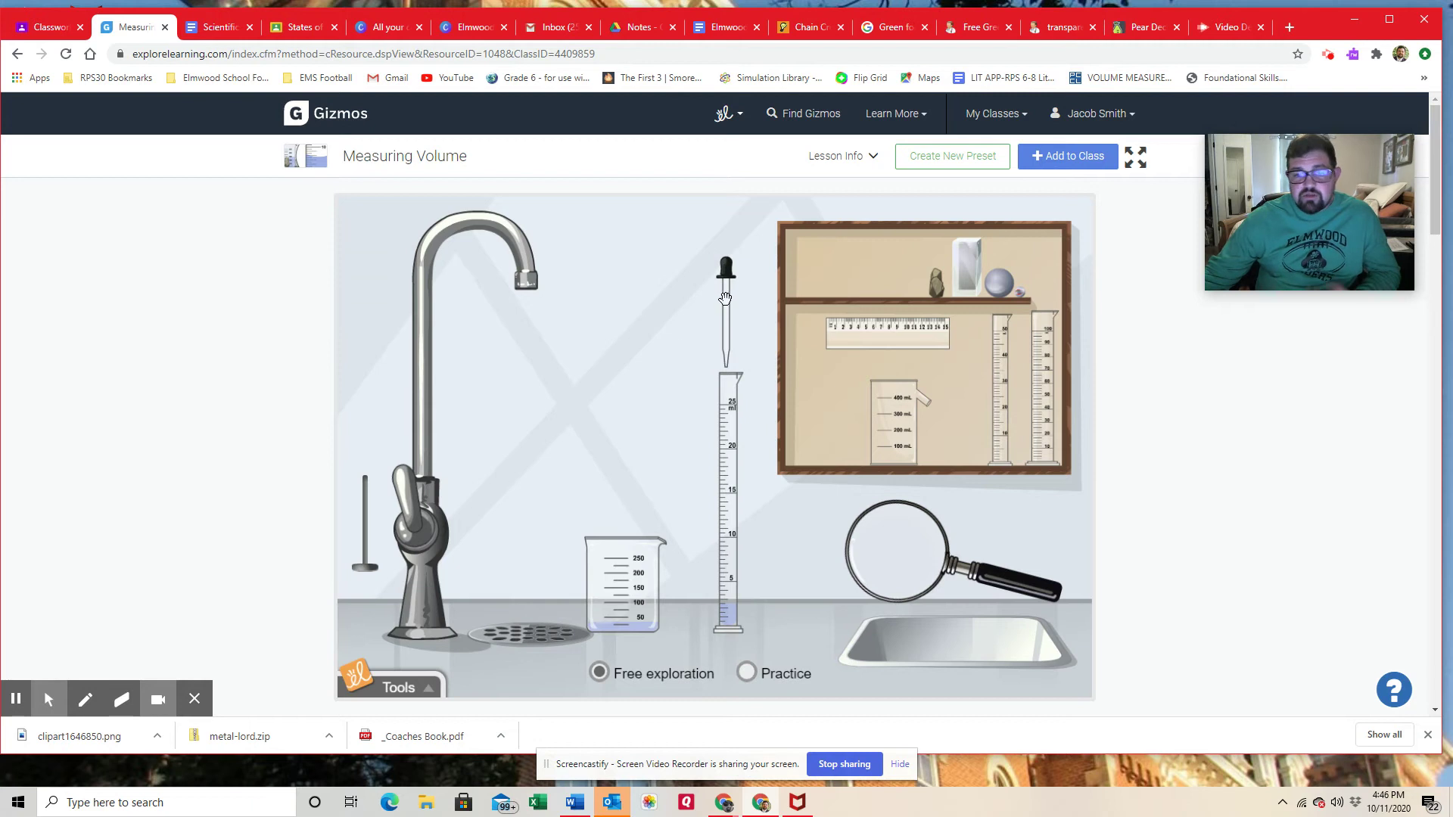
left_click_drag(931, 578, 881, 603)
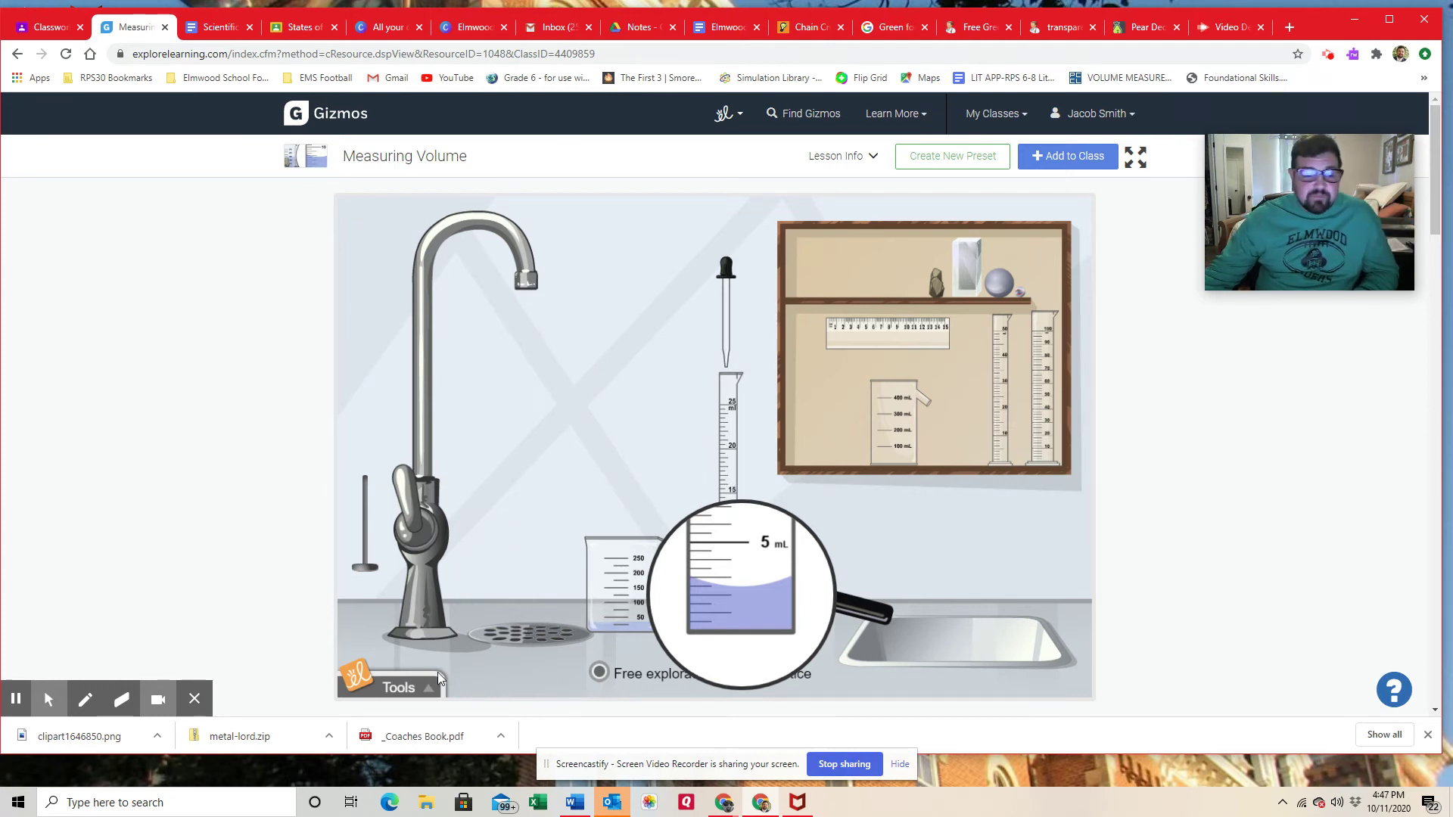
- Take a Gizmo screenshot of the magnified cylinder and copy the image
left_click(431, 693)
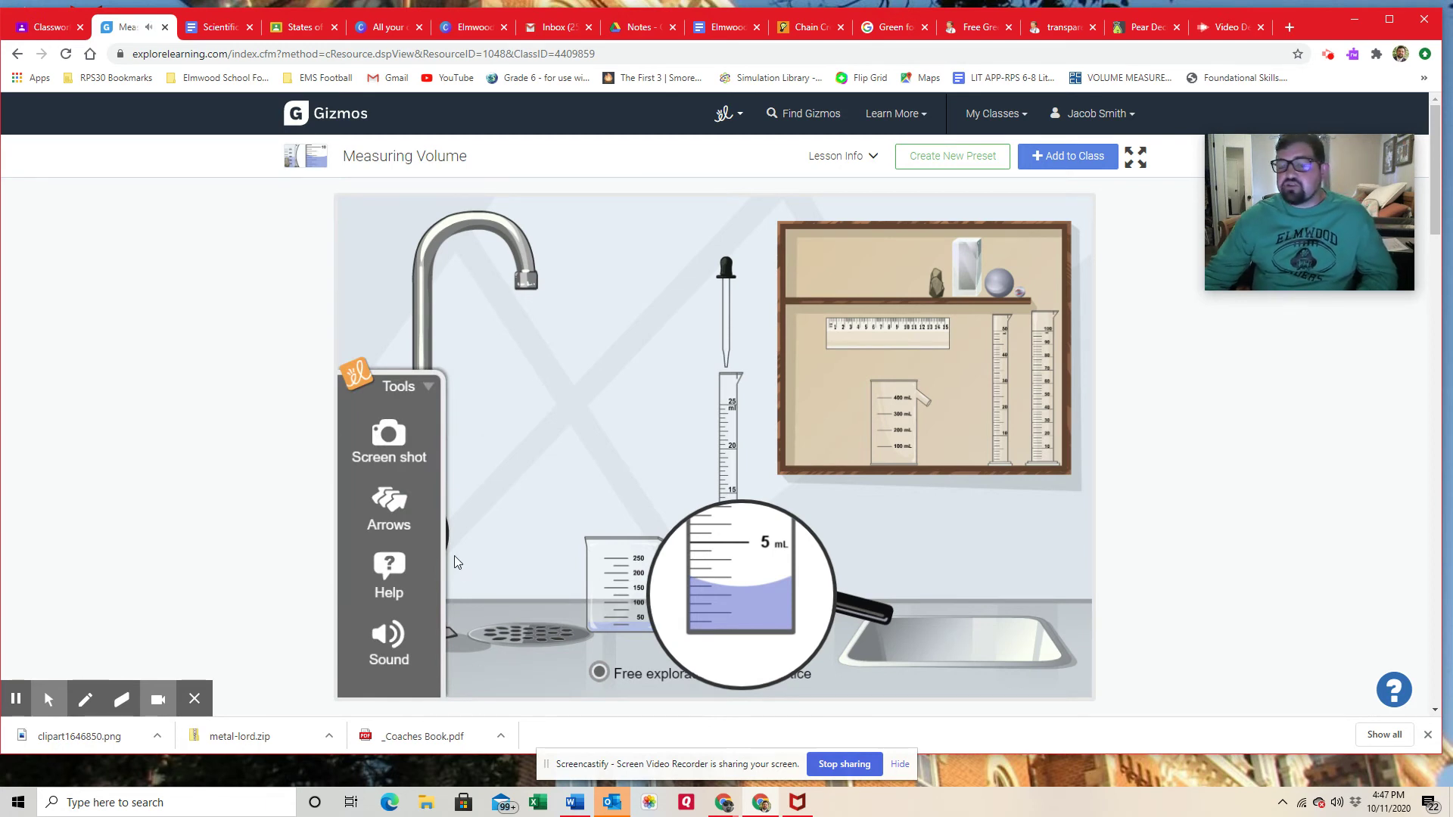
left_click(389, 438)
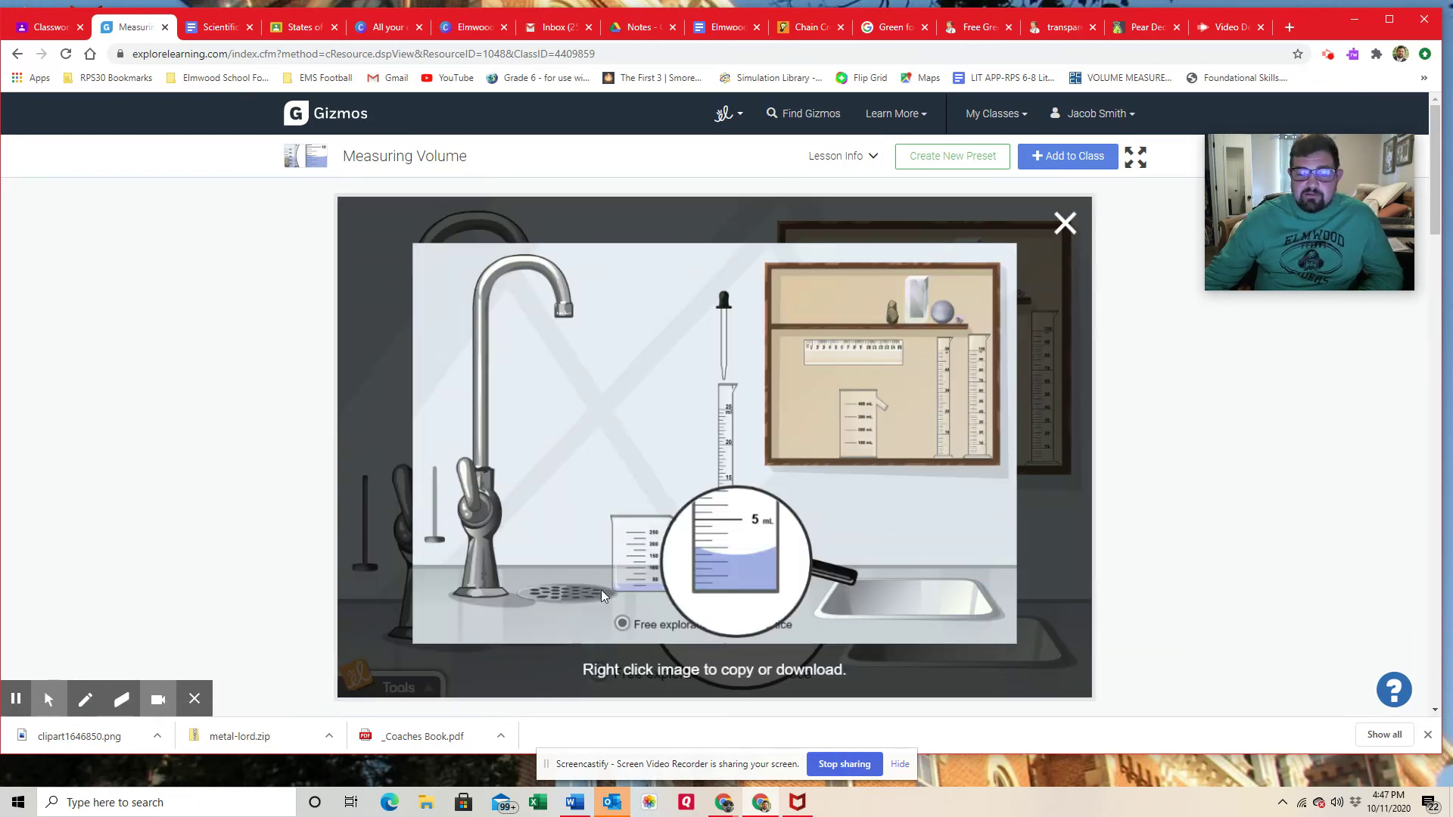
right_click(667, 545)
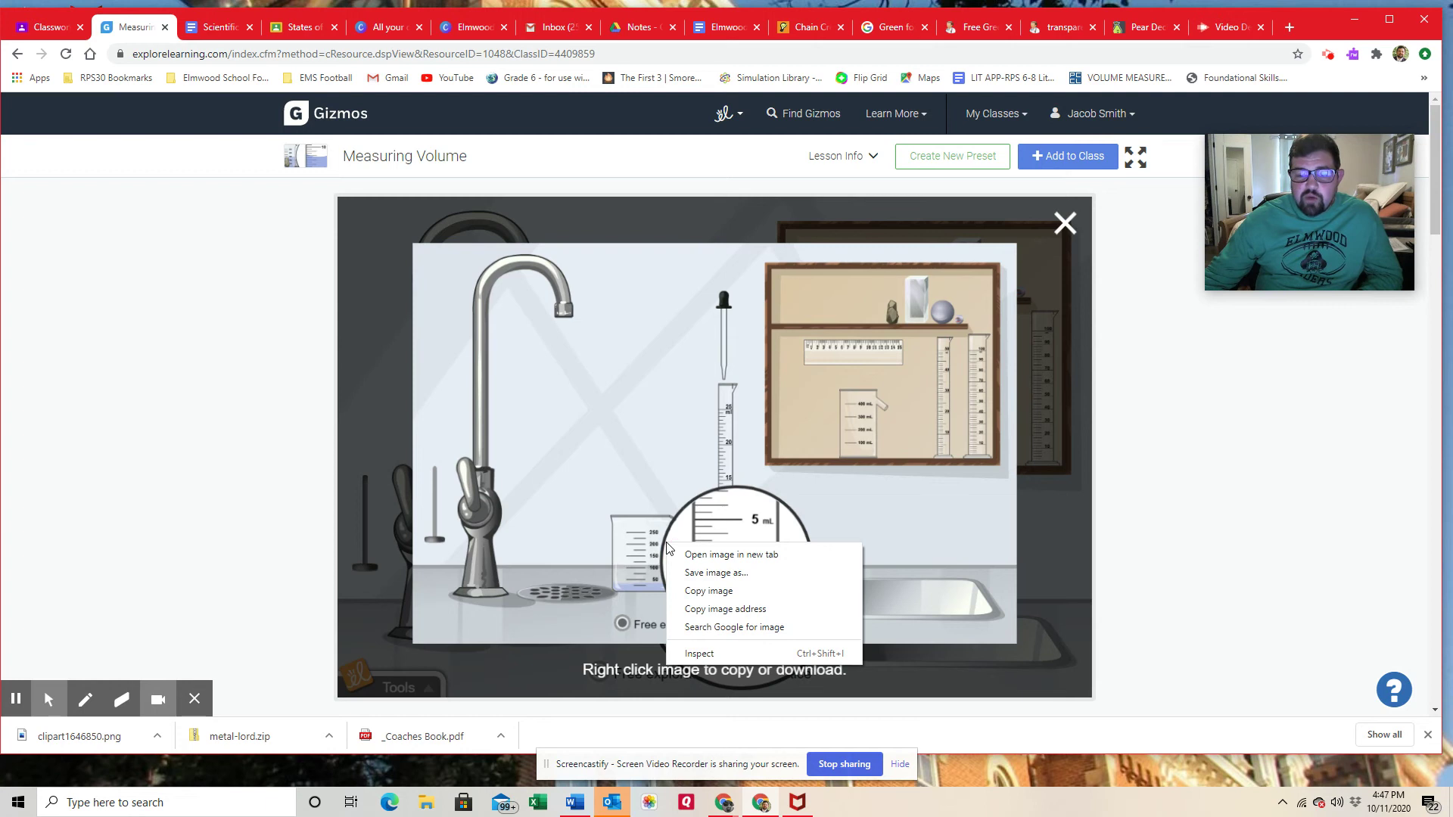
left_click(692, 591)
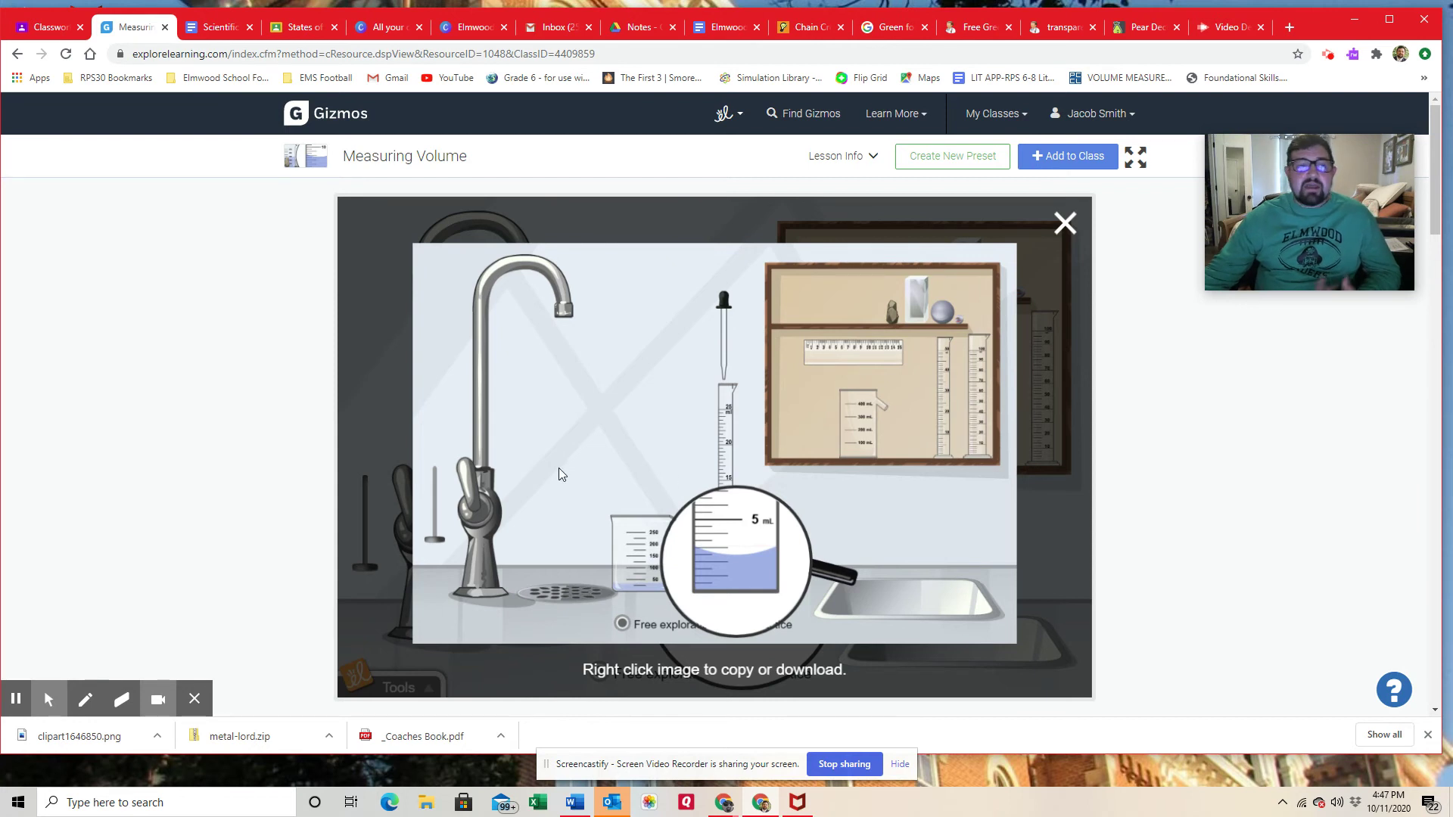
left_click(220, 29)
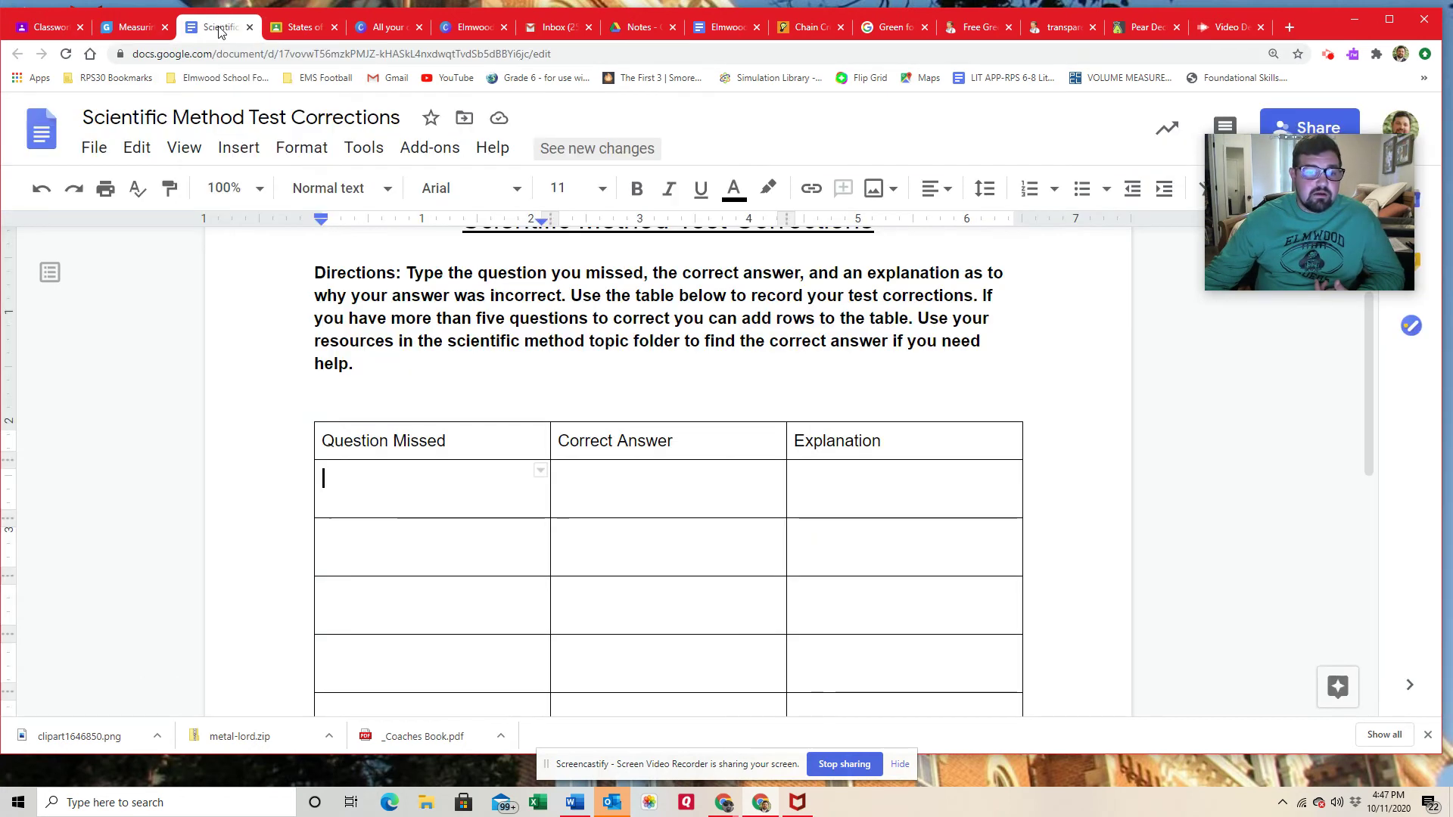
- Open the Measuring Volume Student Sheet attached to the Volume Measurement Gizmo assignment in Classroom
left_click(135, 28)
left_click(50, 28)
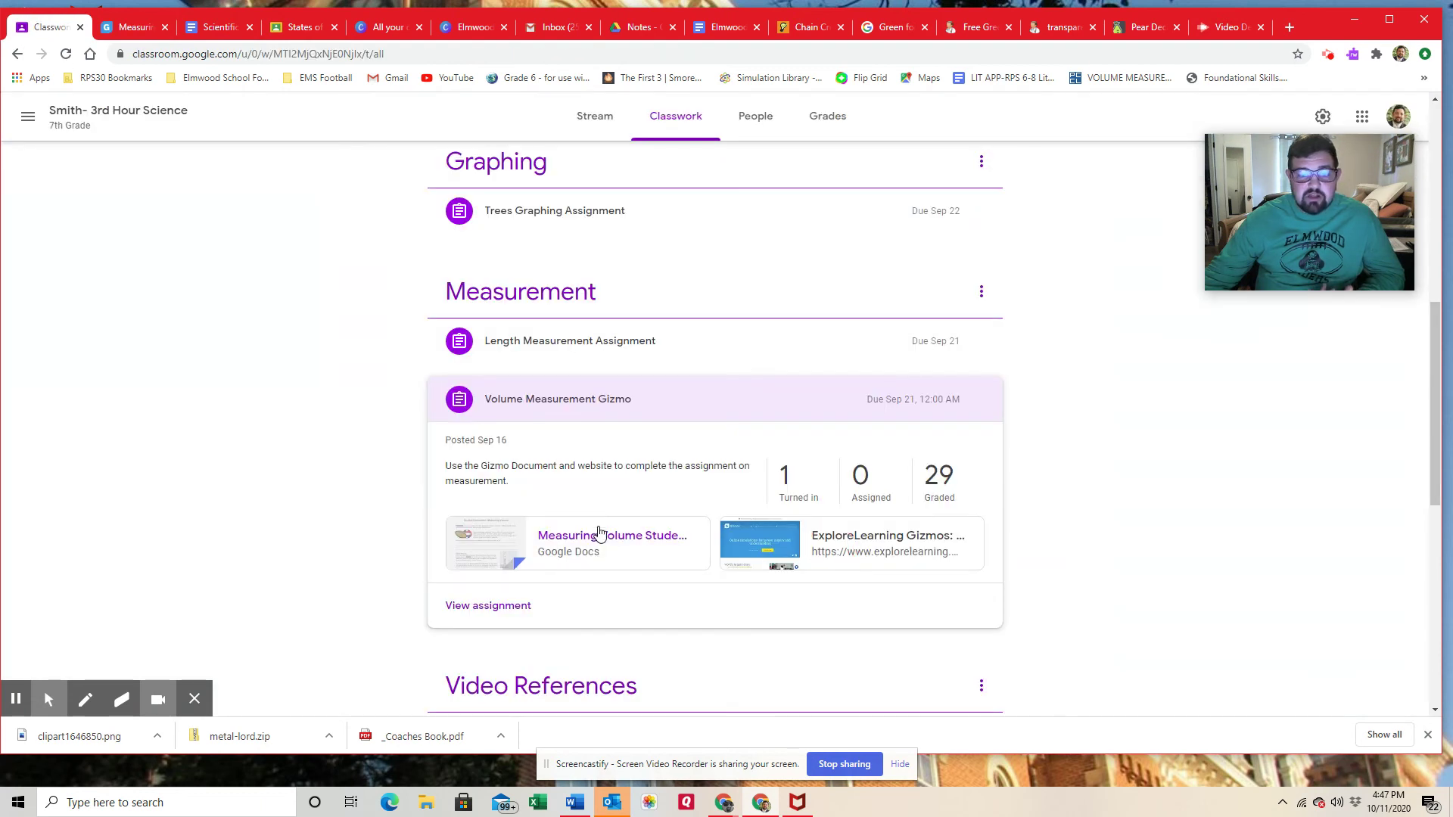
left_click(598, 533)
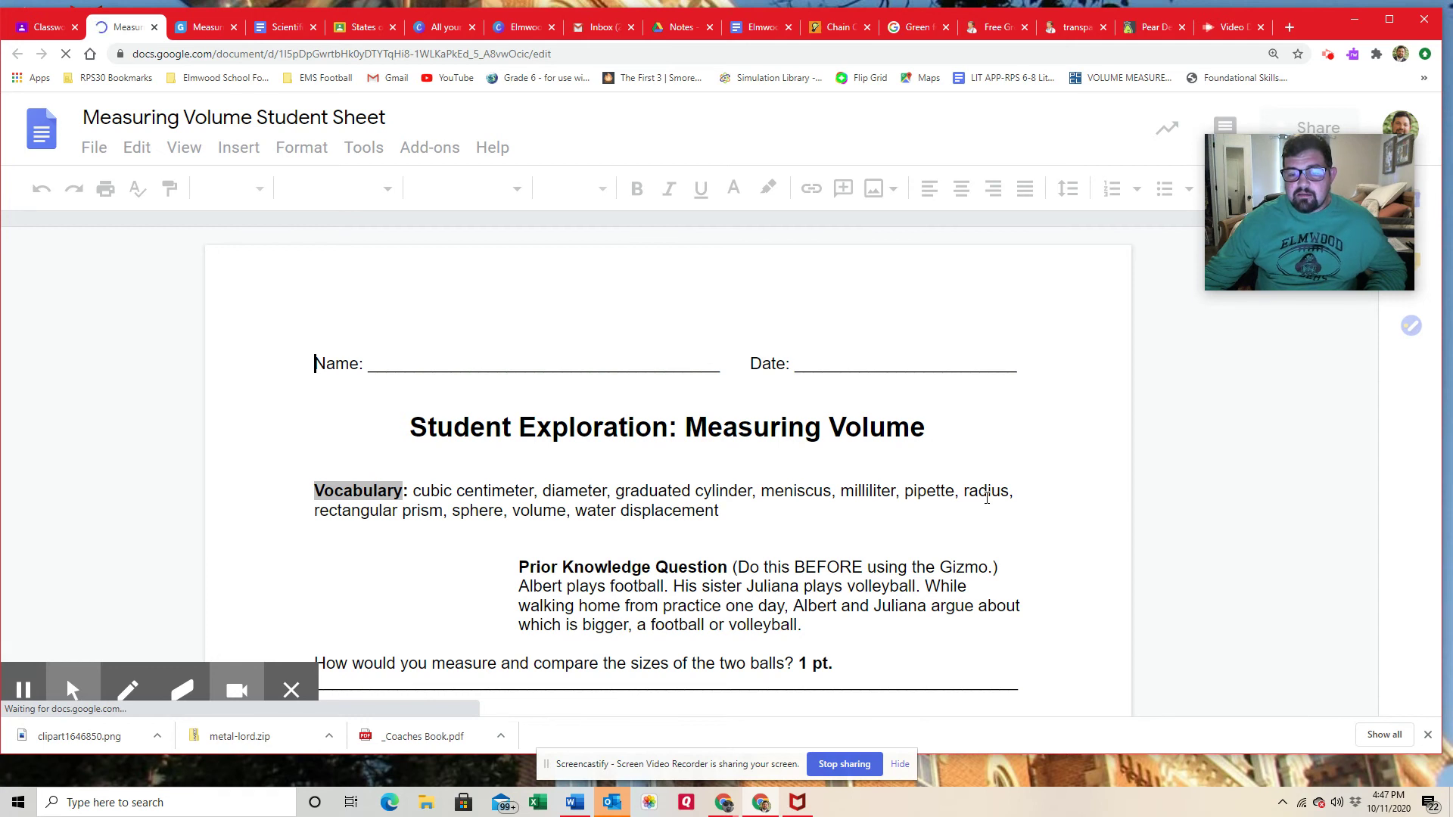
- Place the cursor on the blank line below question 1 of the Gizmo Warm-up
scroll(987, 498, "down", 8)
scroll(984, 498, "down", 10)
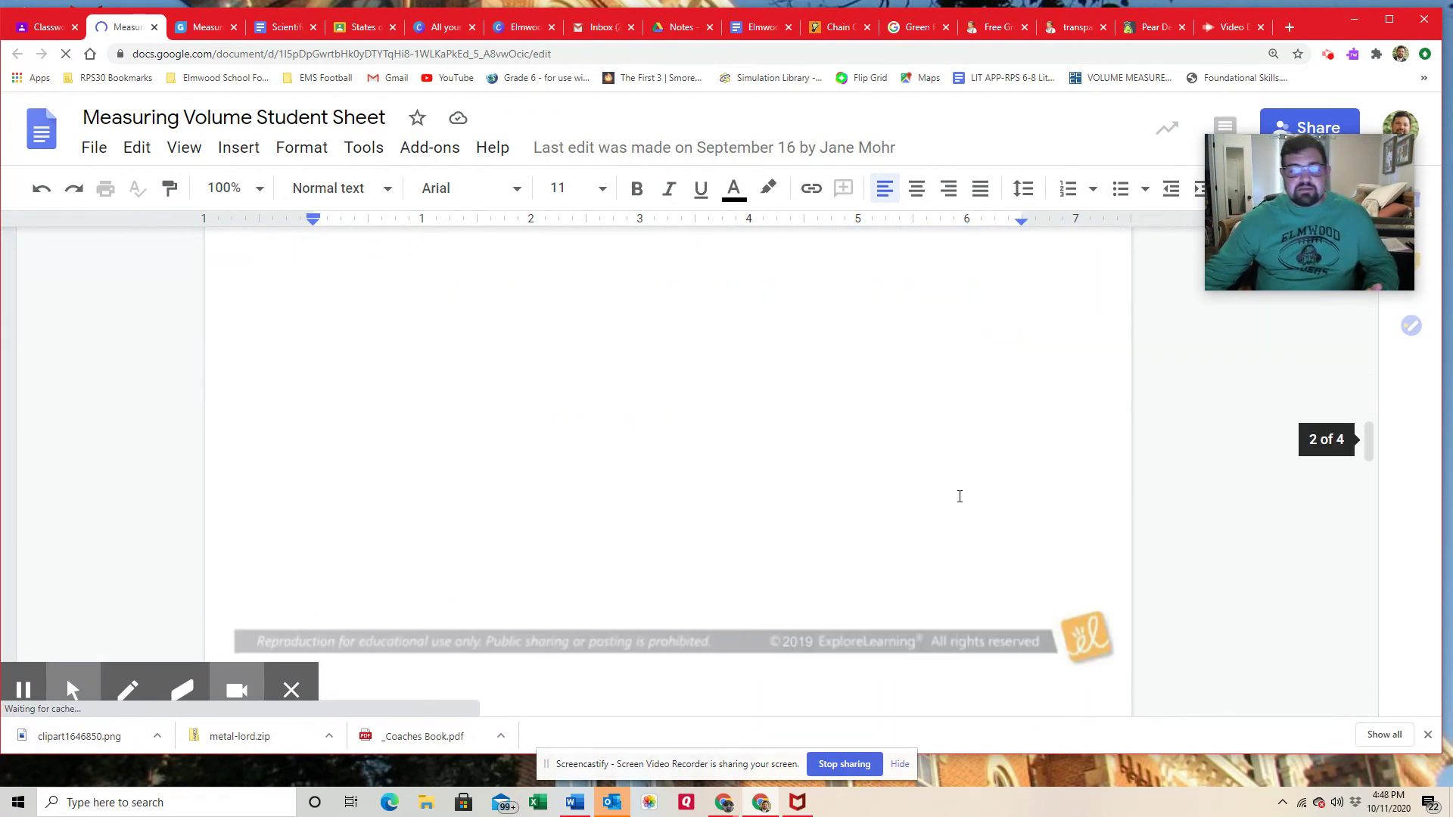
scroll(958, 496, "up", 3)
scroll(949, 470, "up", 8)
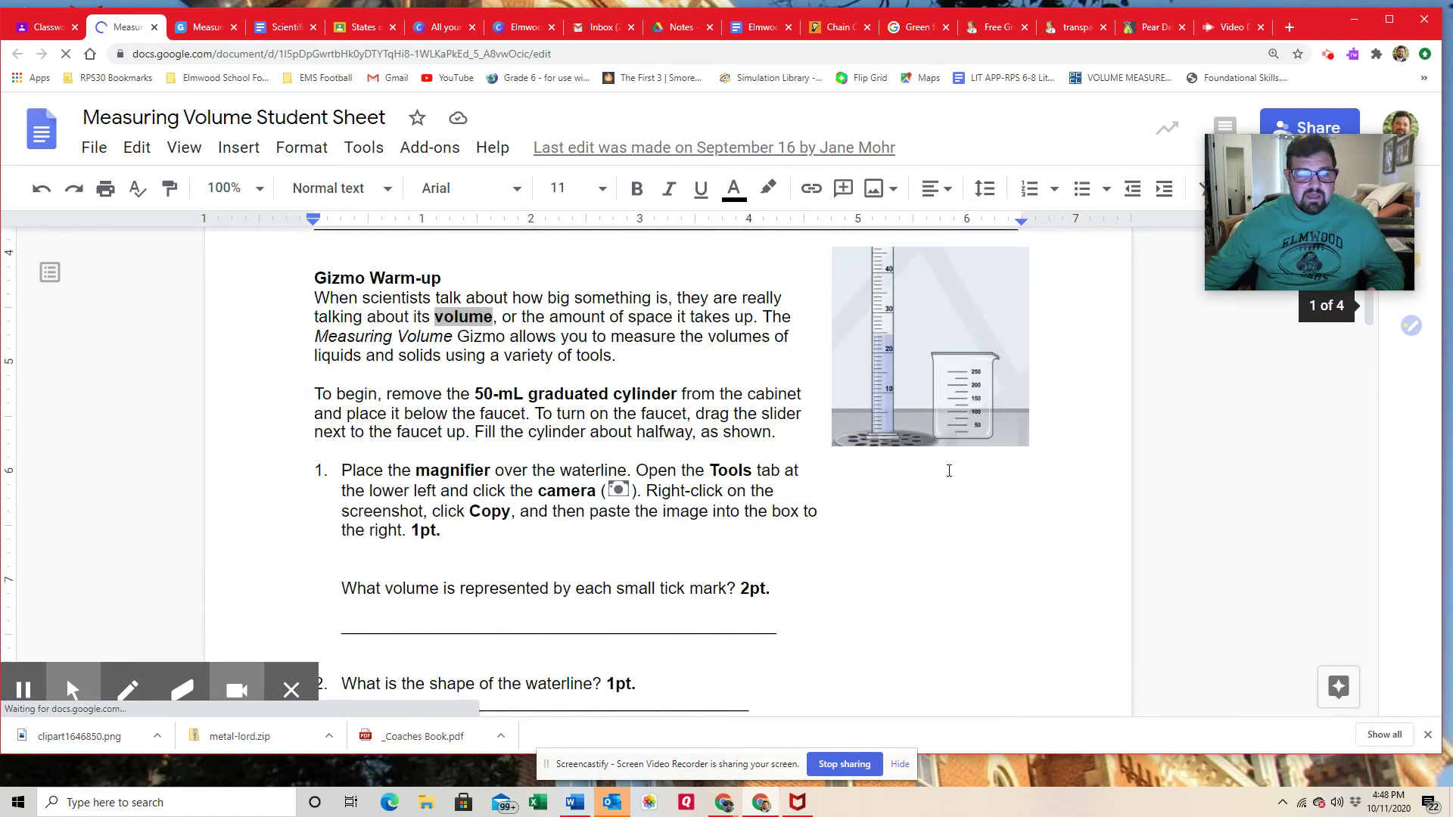
scroll(949, 471, "down", 4)
scroll(959, 491, "up", 3)
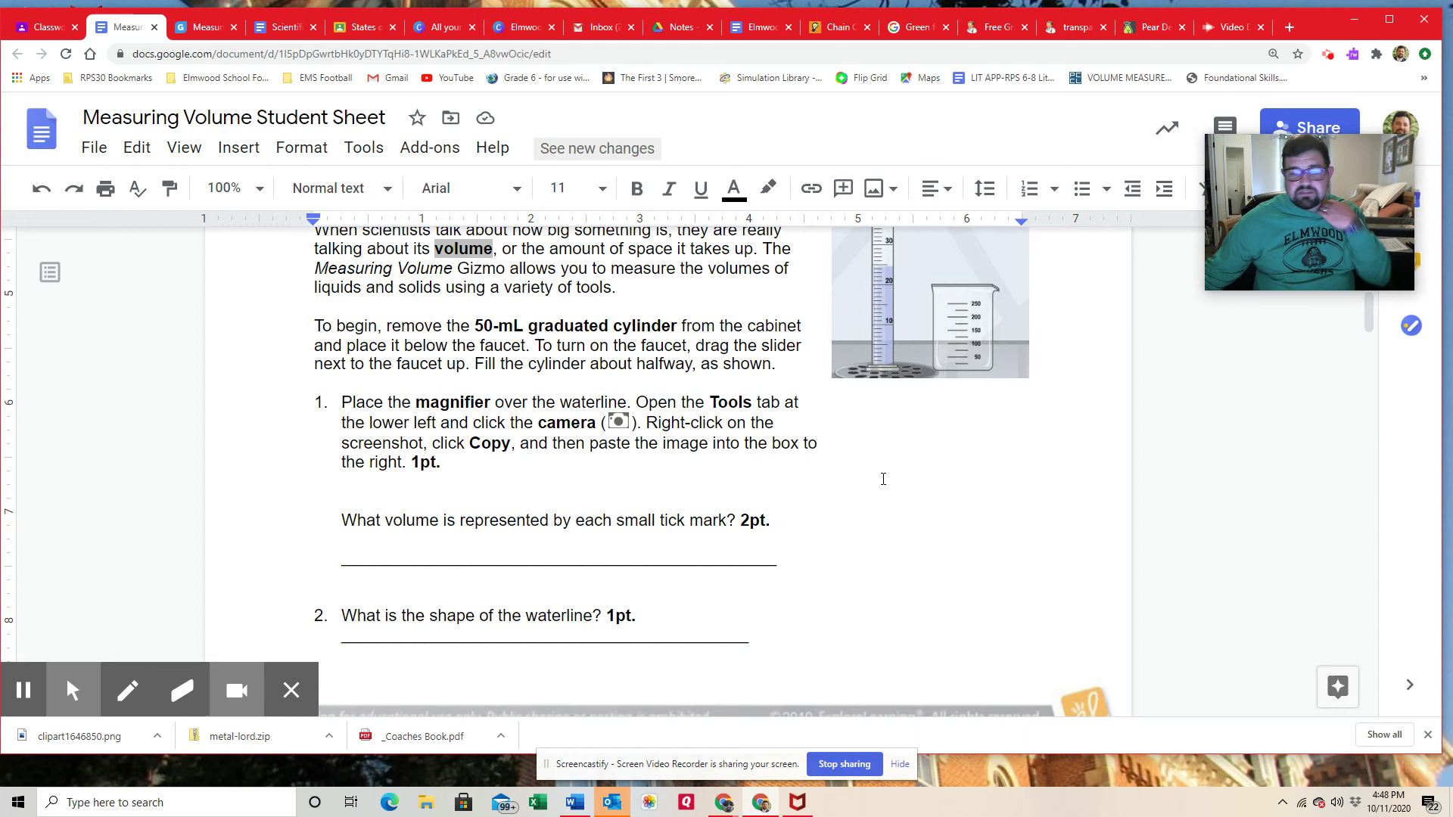
left_click(883, 481)
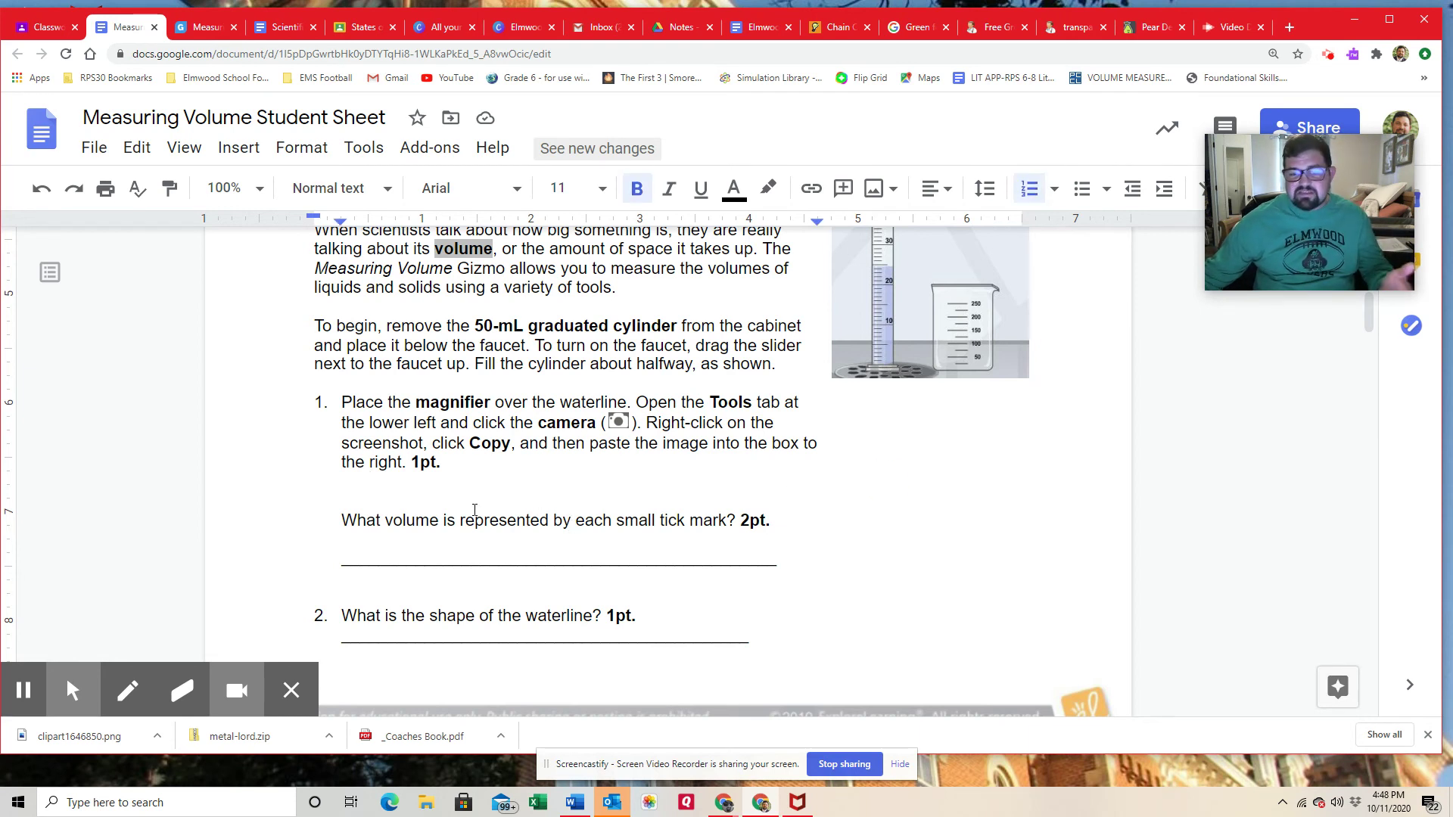
- Paste the Gizmo screenshot below question 1 and shrink it
right_click(414, 485)
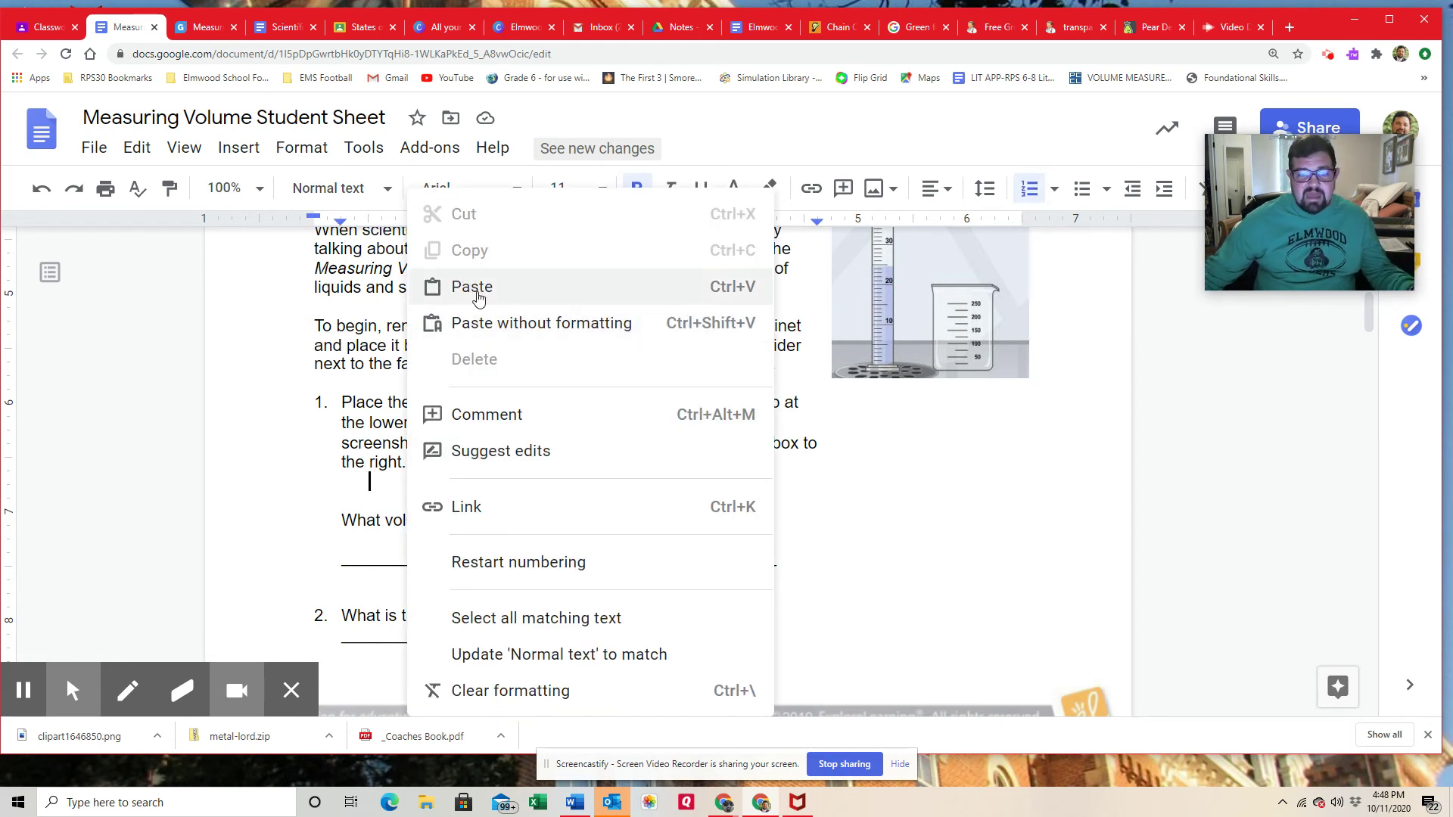
left_click(475, 291)
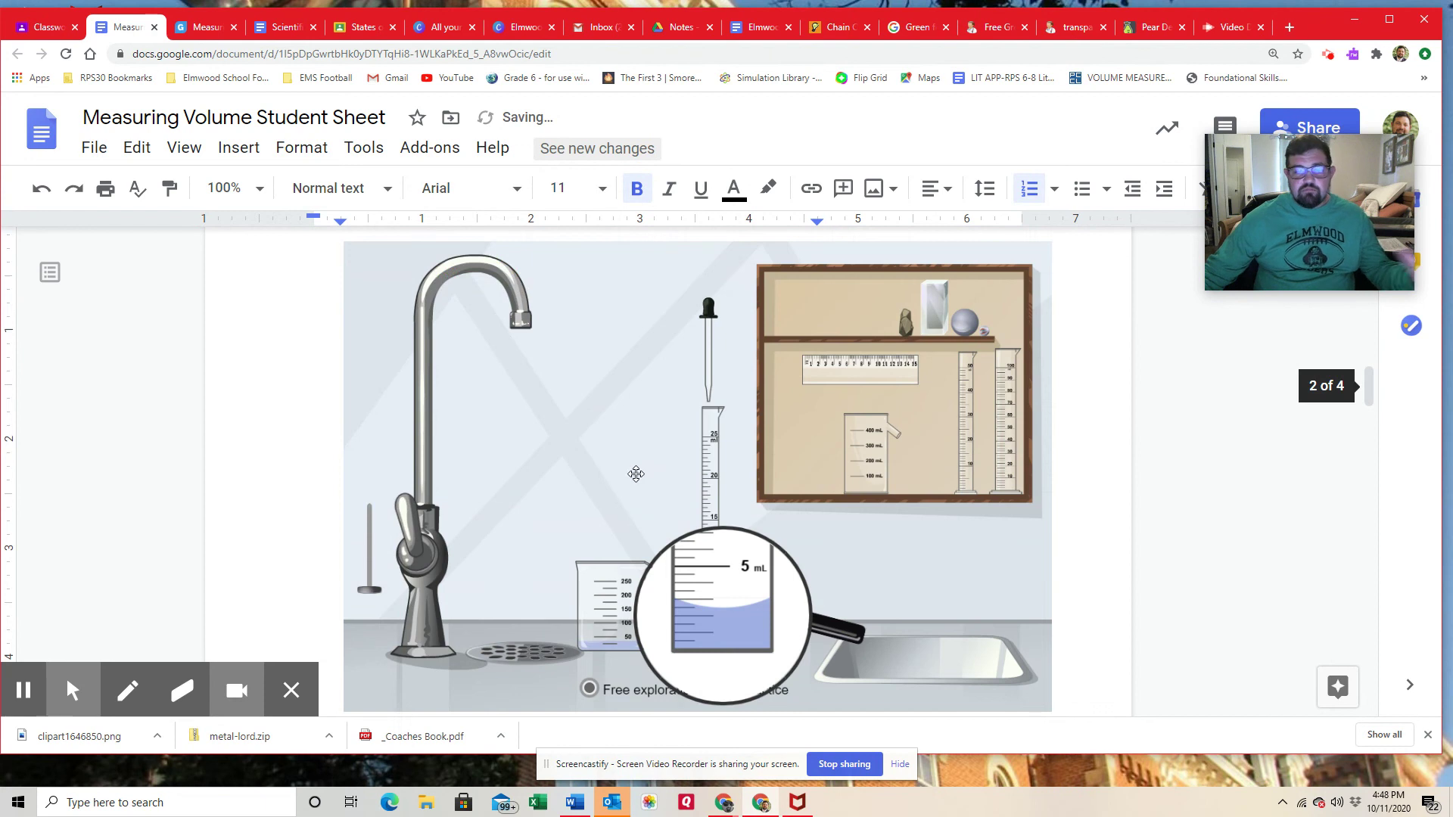
left_click(695, 536)
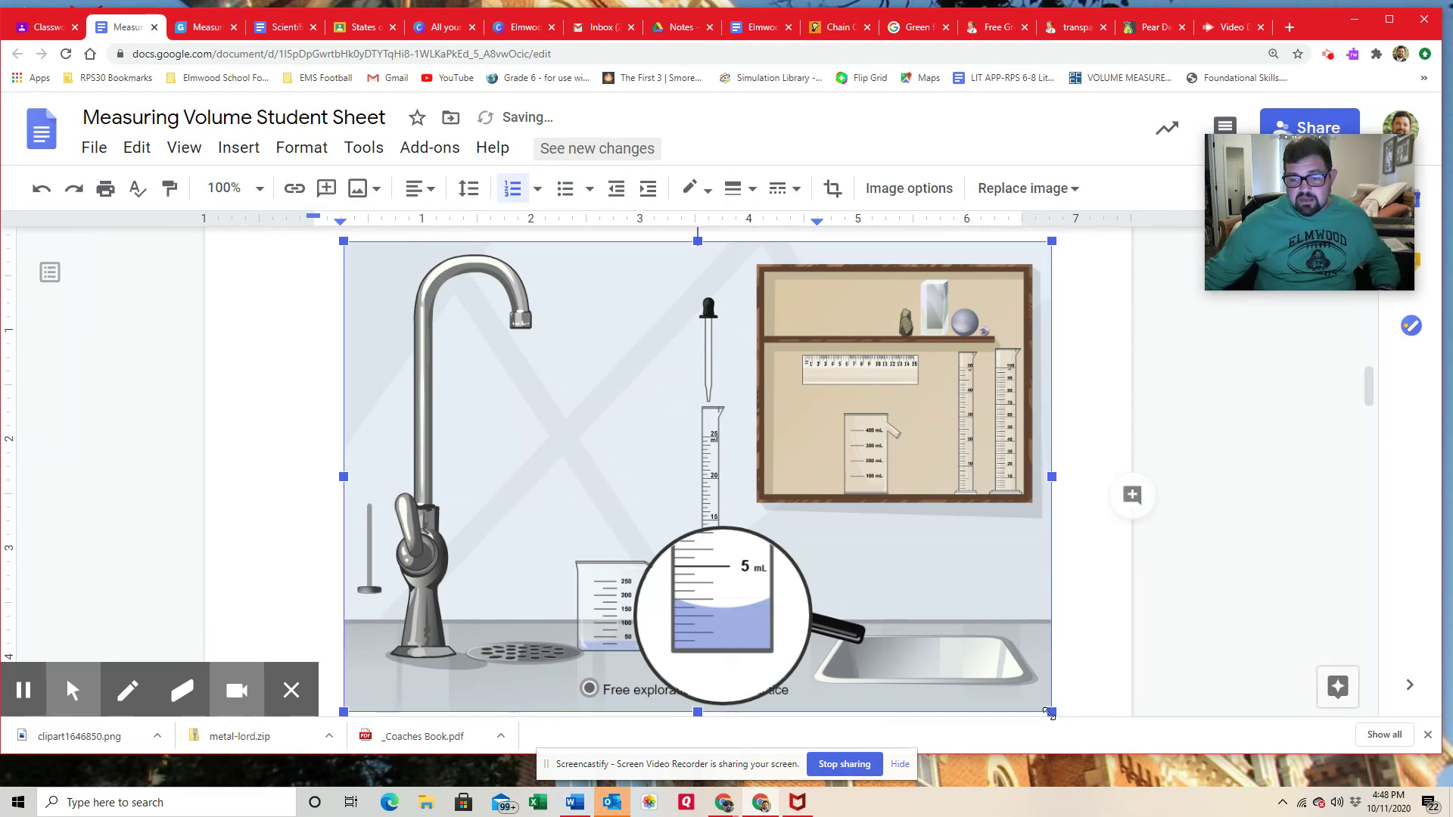
left_click_drag(1052, 713, 648, 410)
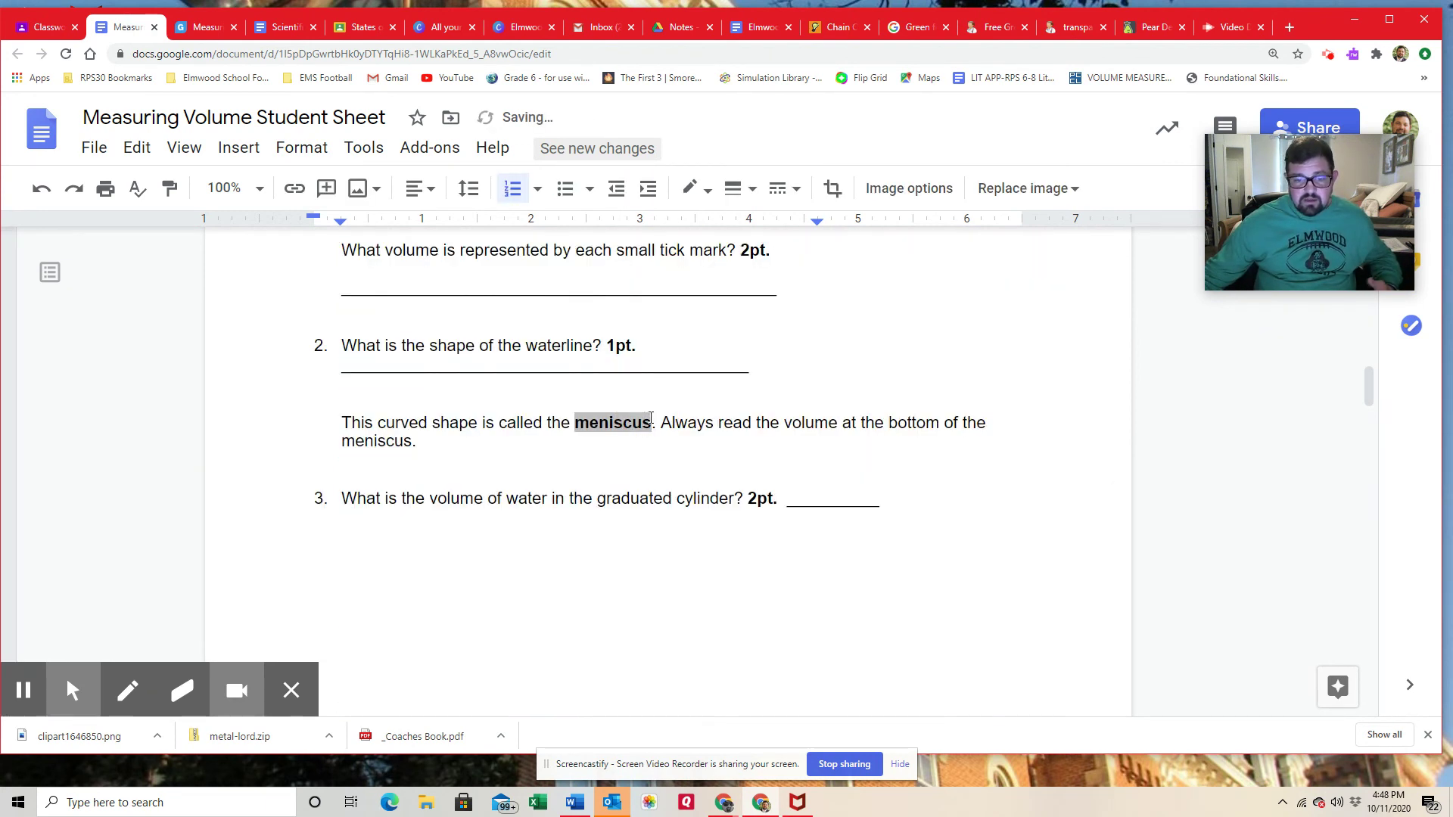
- Set the screenshot to wrap text and move it right of question 1
scroll(765, 601, "up", 5)
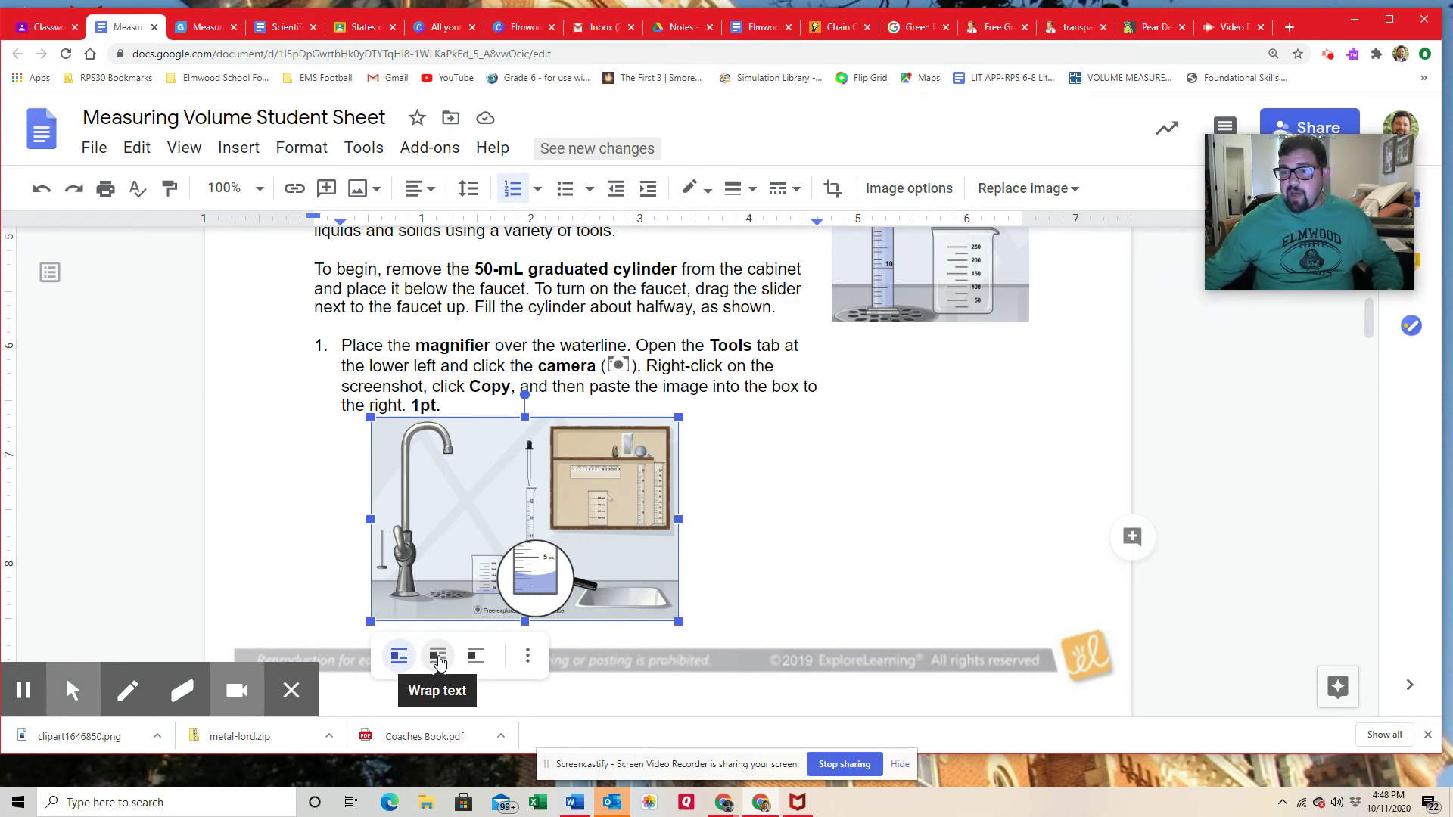
left_click(439, 658)
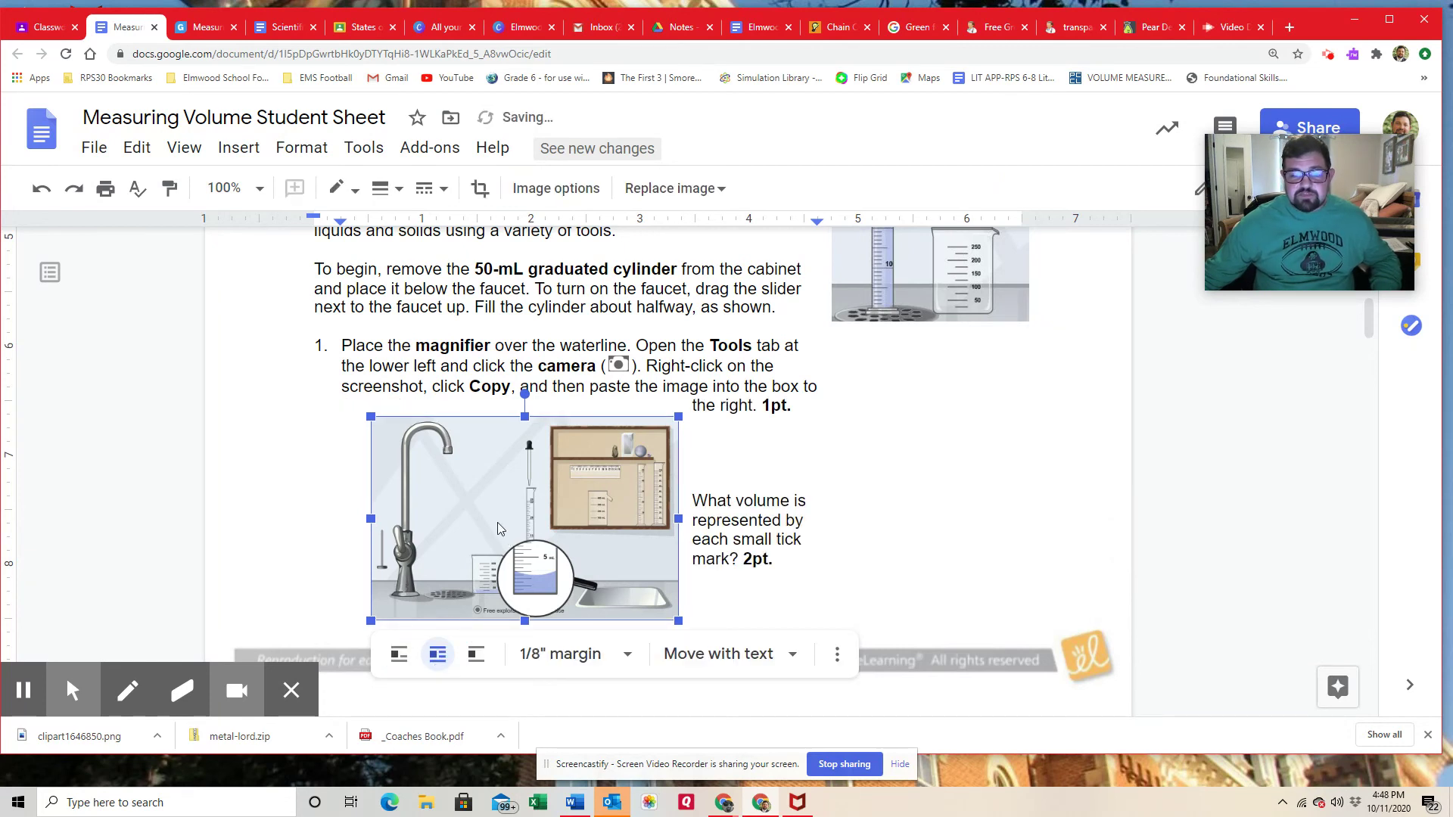
left_click_drag(626, 524, 939, 470)
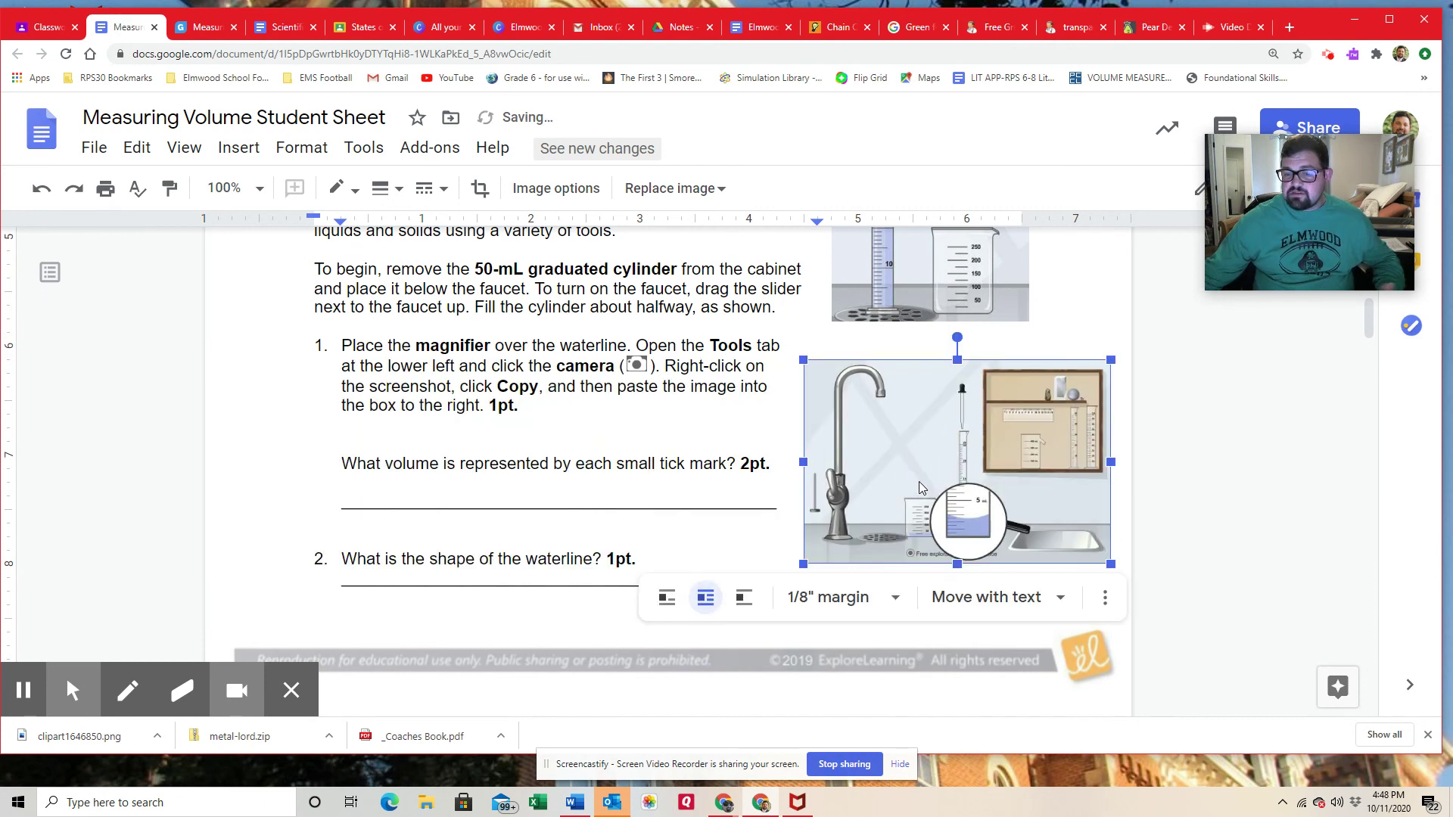